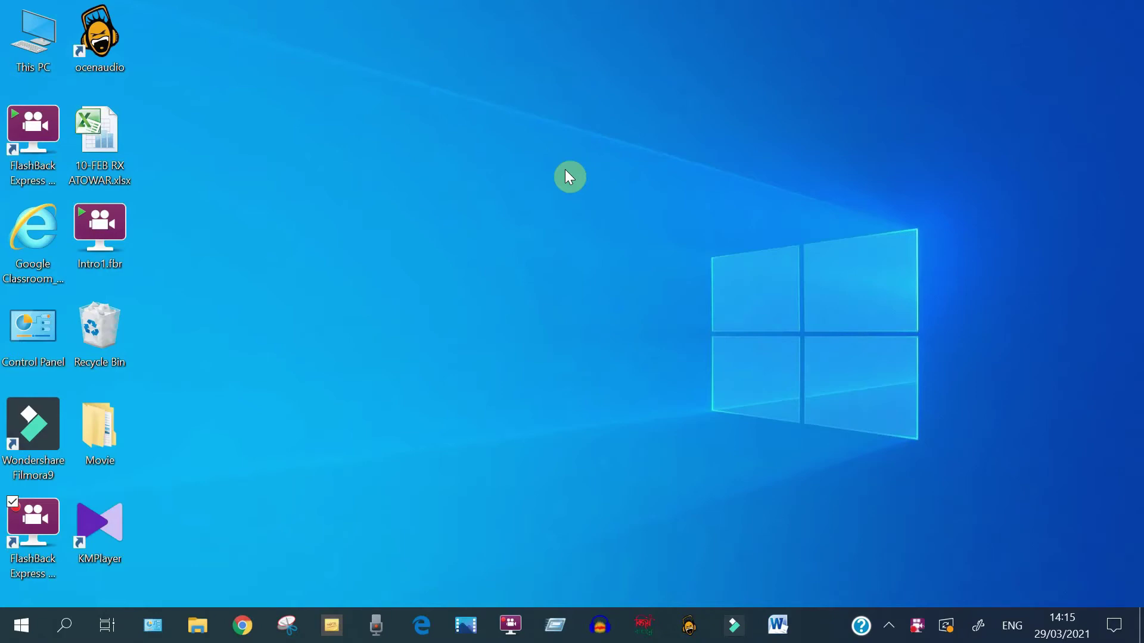
# Launch Word 2010 from the Microsoft Office folder in the Start app list, then close it
pyautogui.click(23, 635)
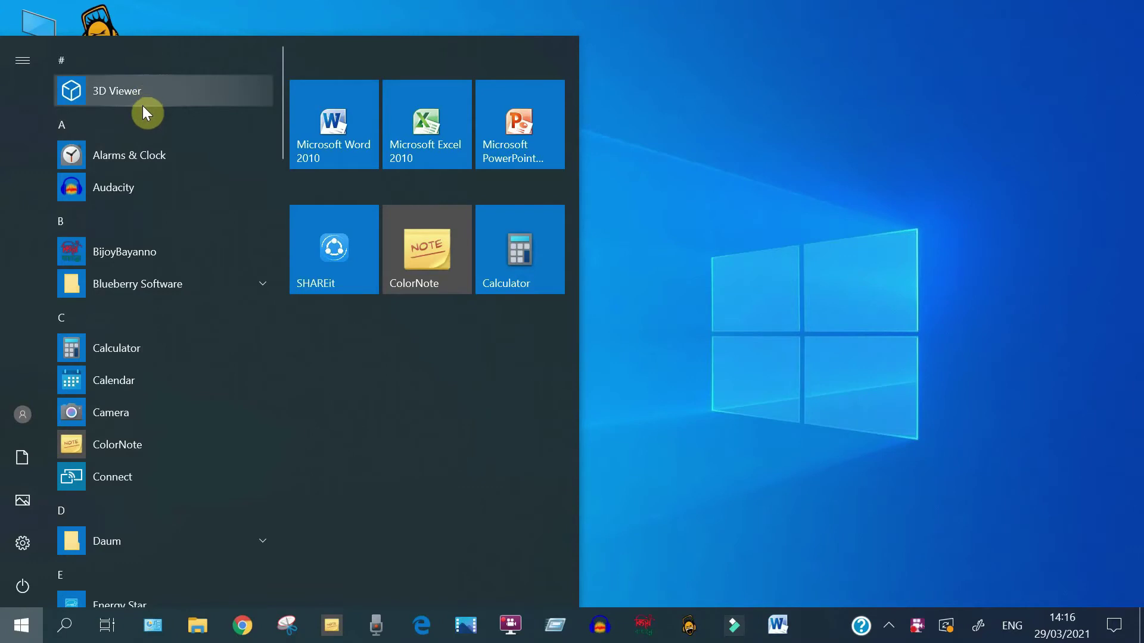
pyautogui.scroll(-1, 143, 119)
pyautogui.scroll(-1, 143, 124)
pyautogui.scroll(-1, 143, 127)
pyautogui.scroll(-2, 144, 130)
pyautogui.scroll(-1, 144, 130)
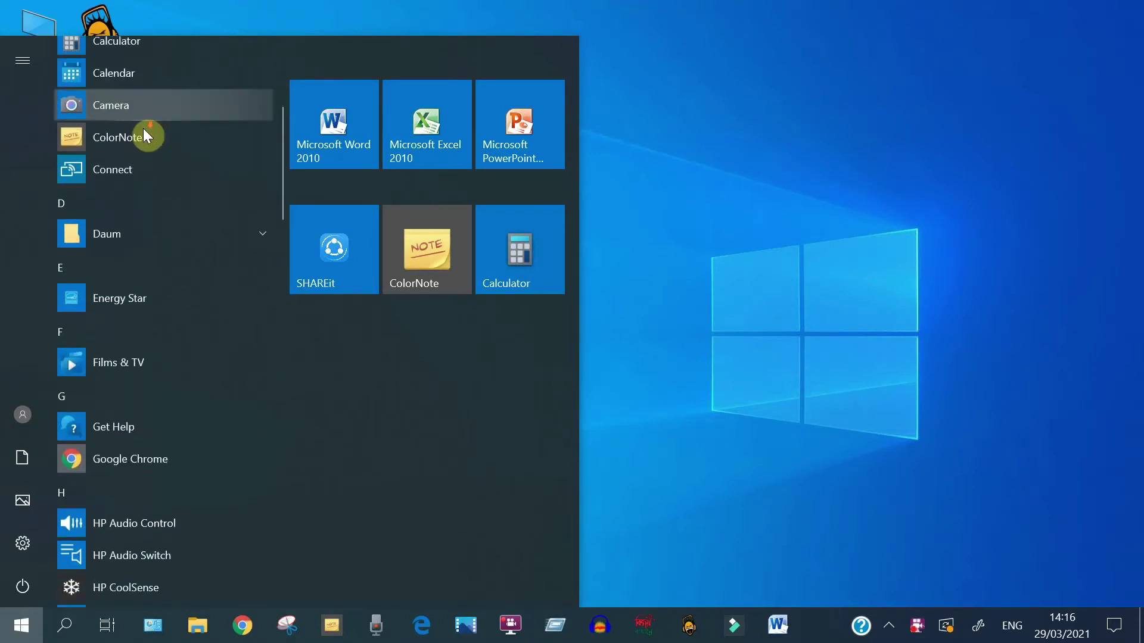
pyautogui.scroll(-3, 144, 130)
pyautogui.scroll(-2, 144, 129)
pyautogui.scroll(-3, 143, 128)
pyautogui.scroll(-2, 143, 127)
pyautogui.scroll(-1, 143, 128)
pyautogui.scroll(-3, 143, 127)
pyautogui.scroll(-2, 143, 129)
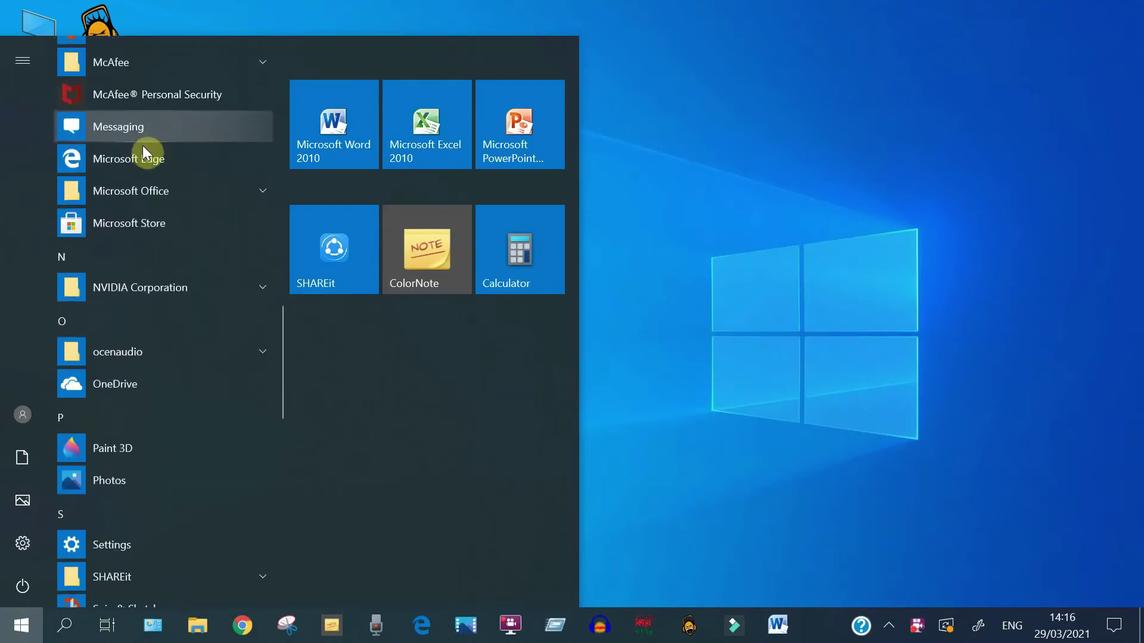
pyautogui.click(150, 195)
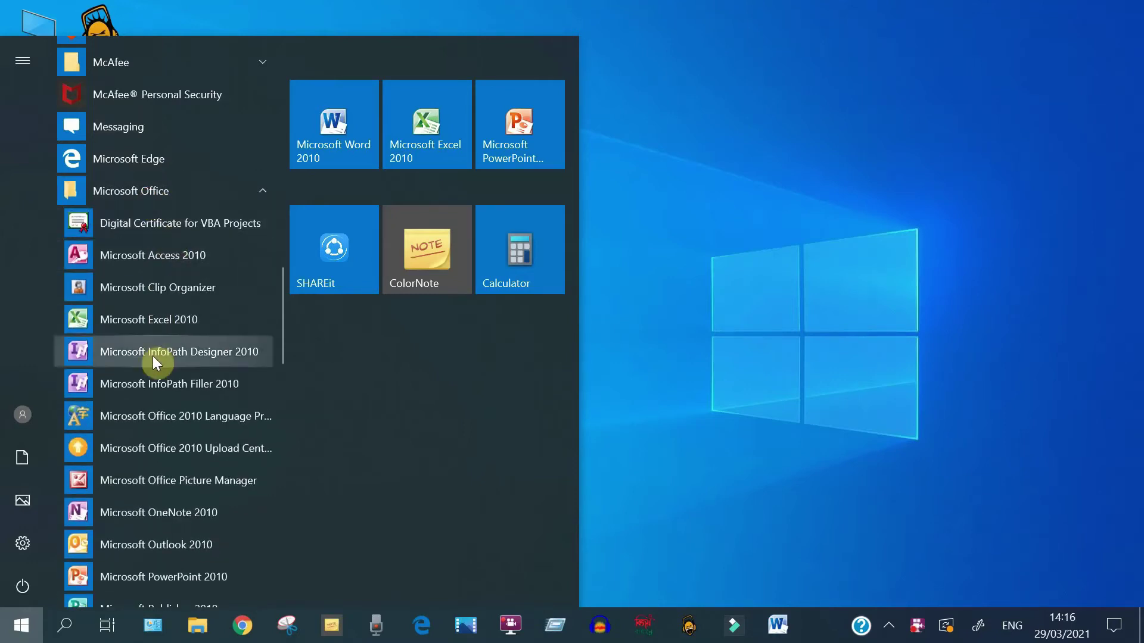
pyautogui.scroll(-3, 149, 369)
pyautogui.scroll(-1, 147, 384)
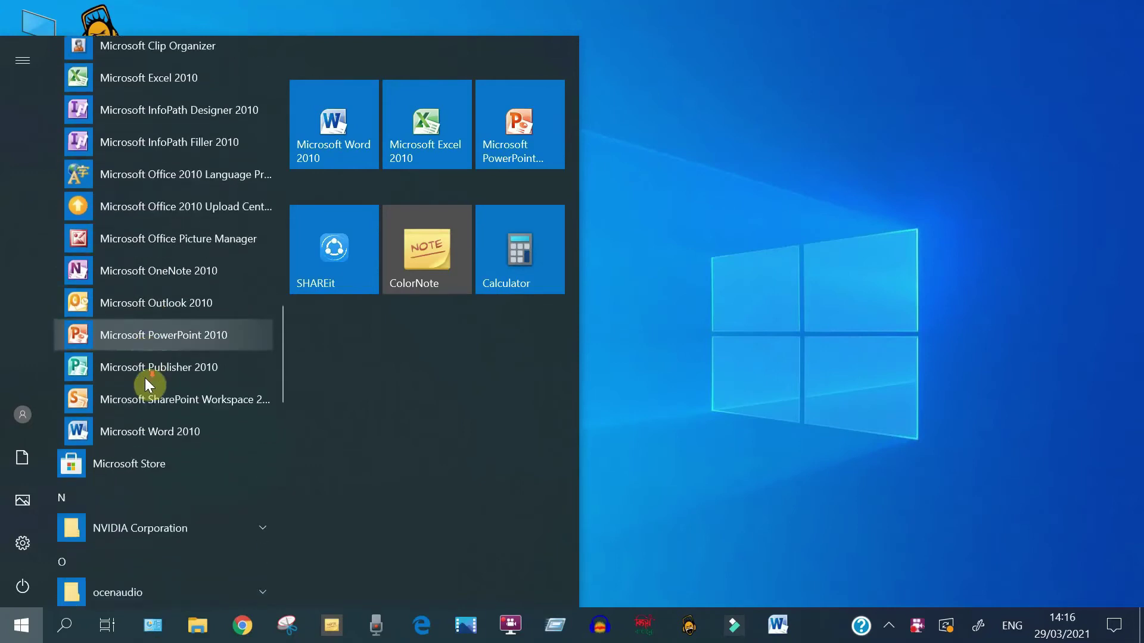
pyautogui.scroll(-1, 147, 384)
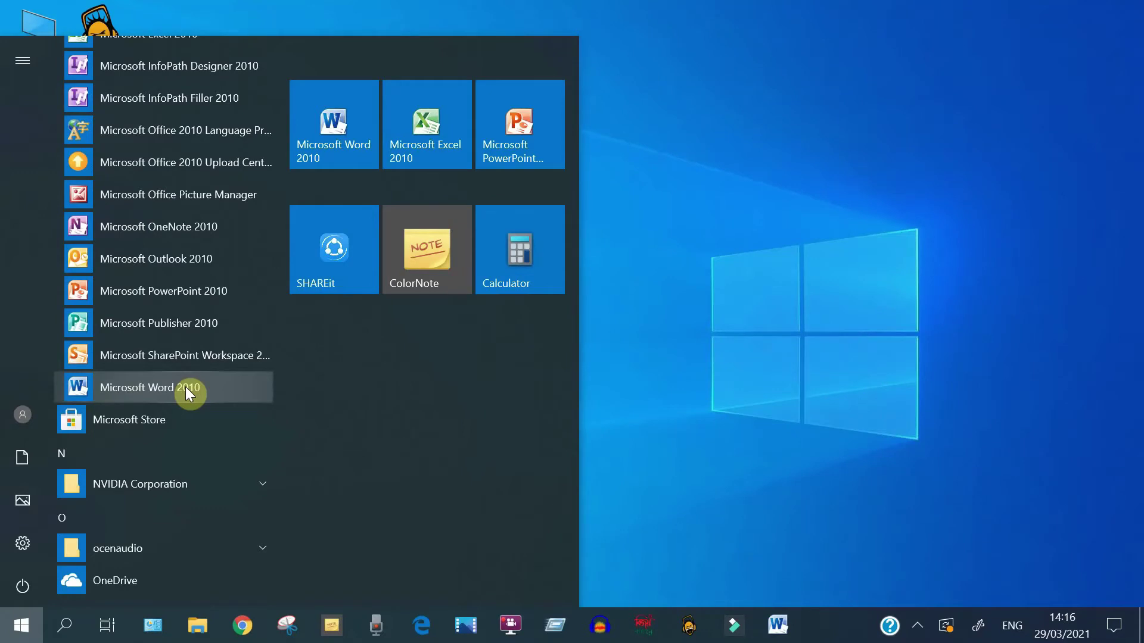
pyautogui.click(186, 392)
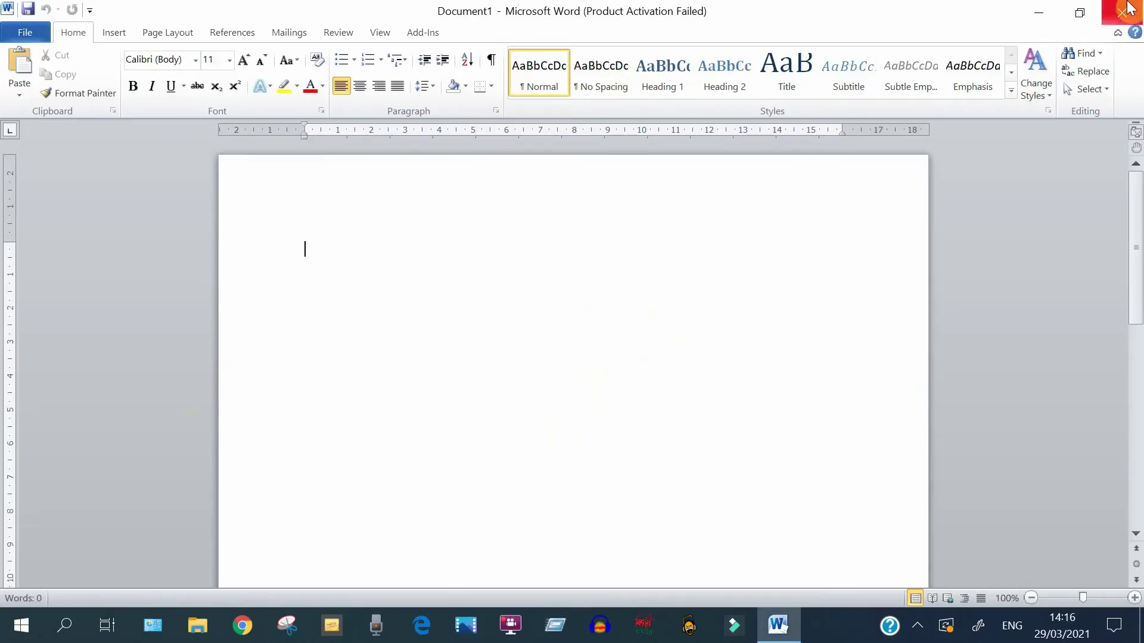
pyautogui.click(1120, 16)
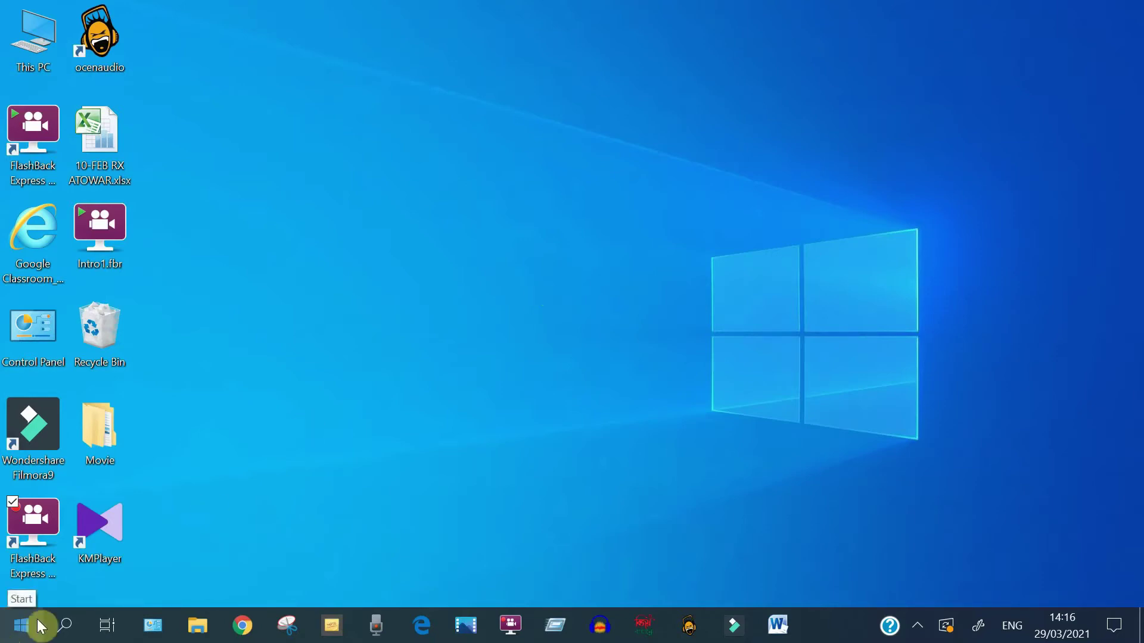
# Launch Word again from its Start tile and from the taskbar, closing it each time
pyautogui.click(35, 626)
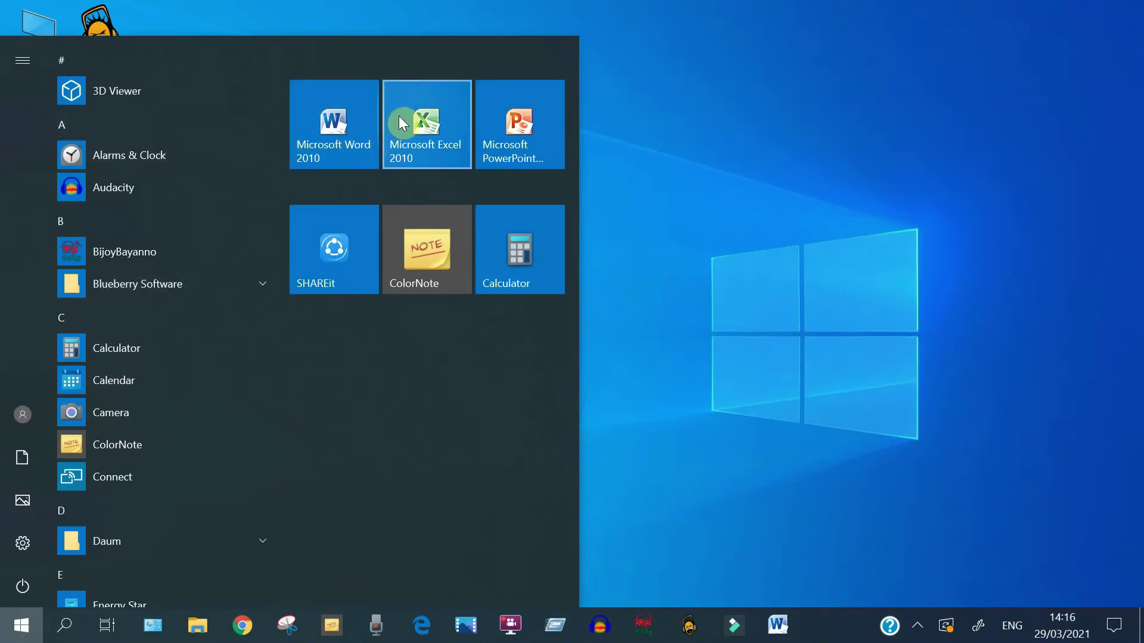
pyautogui.click(337, 133)
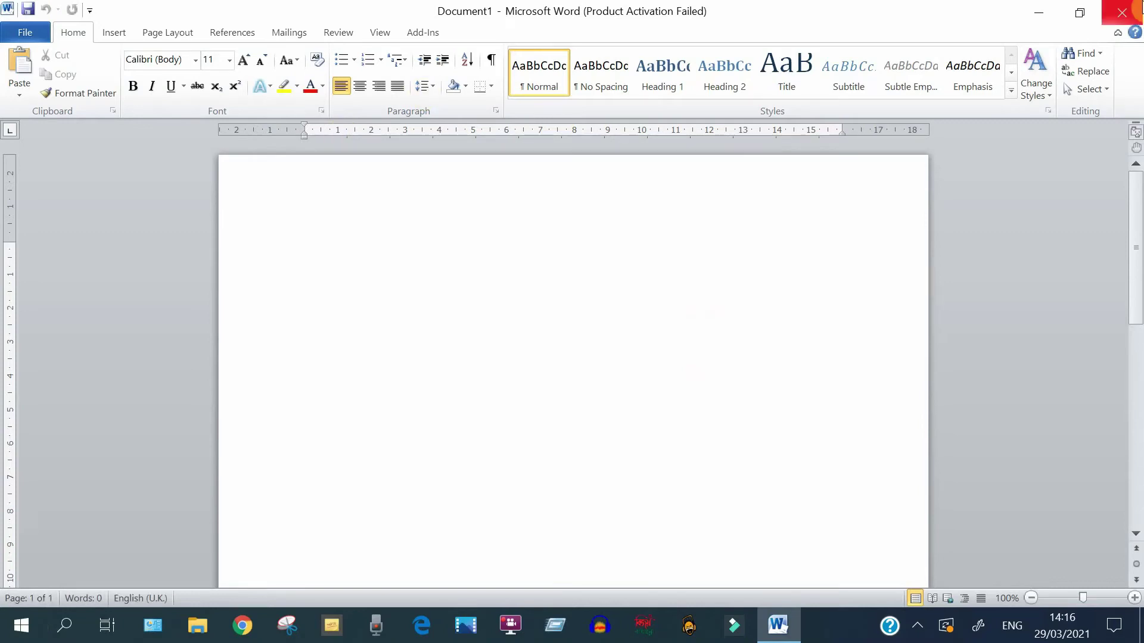
pyautogui.click(1135, 11)
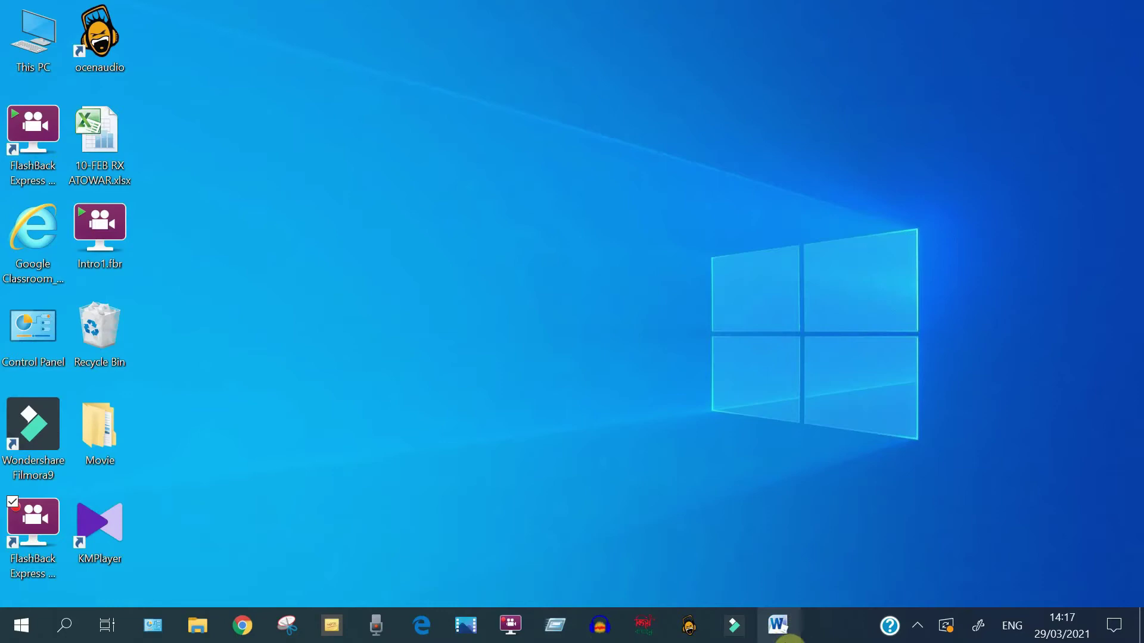
pyautogui.click(784, 631)
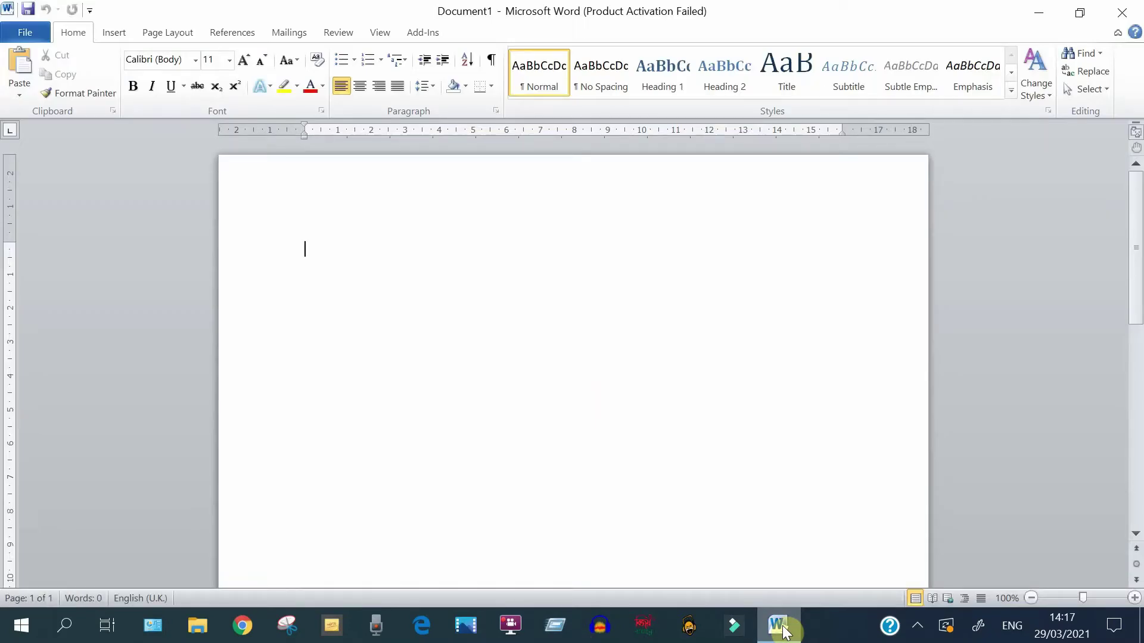
pyautogui.click(1135, 18)
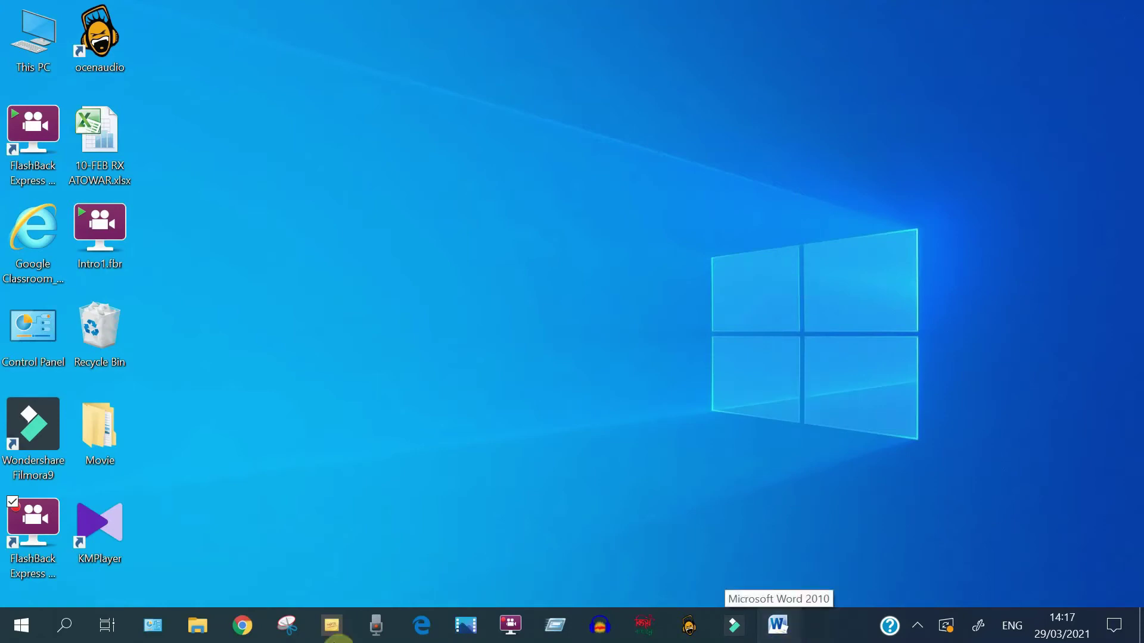
# Unpin Word 2010 from the taskbar and from Start, then close the Start menu
pyautogui.click(33, 617)
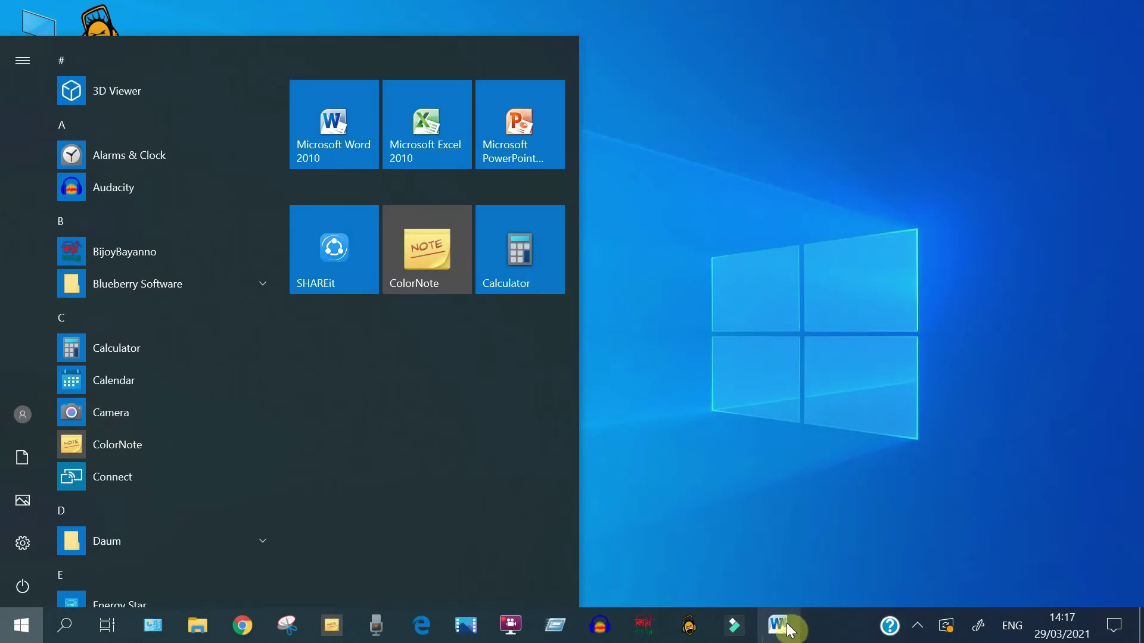
pyautogui.rightClick(790, 630)
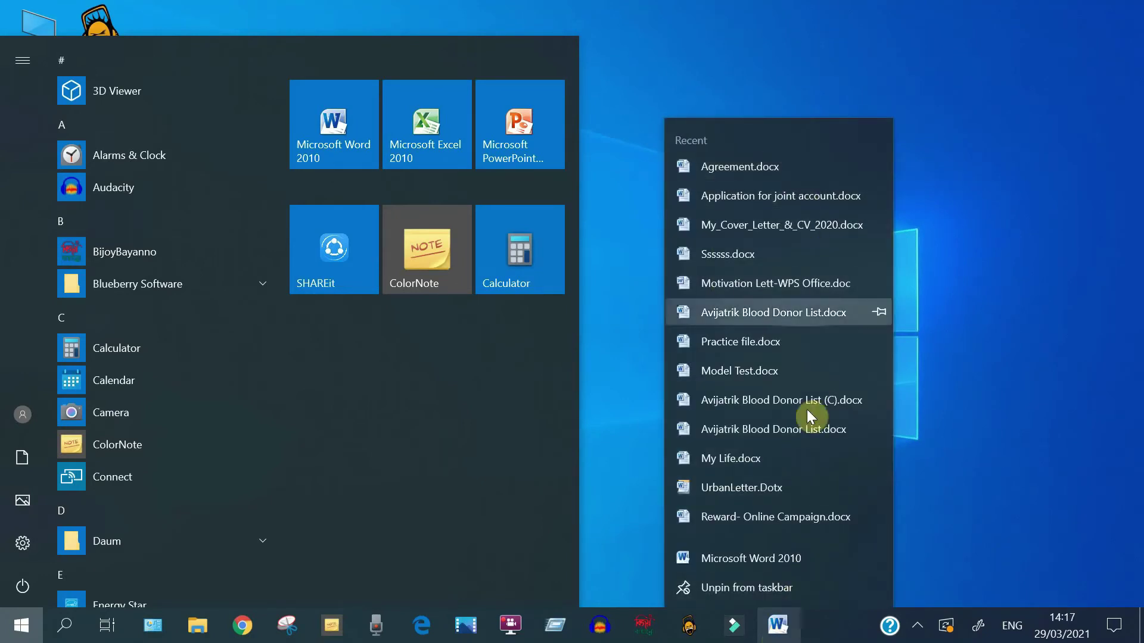
pyautogui.click(780, 588)
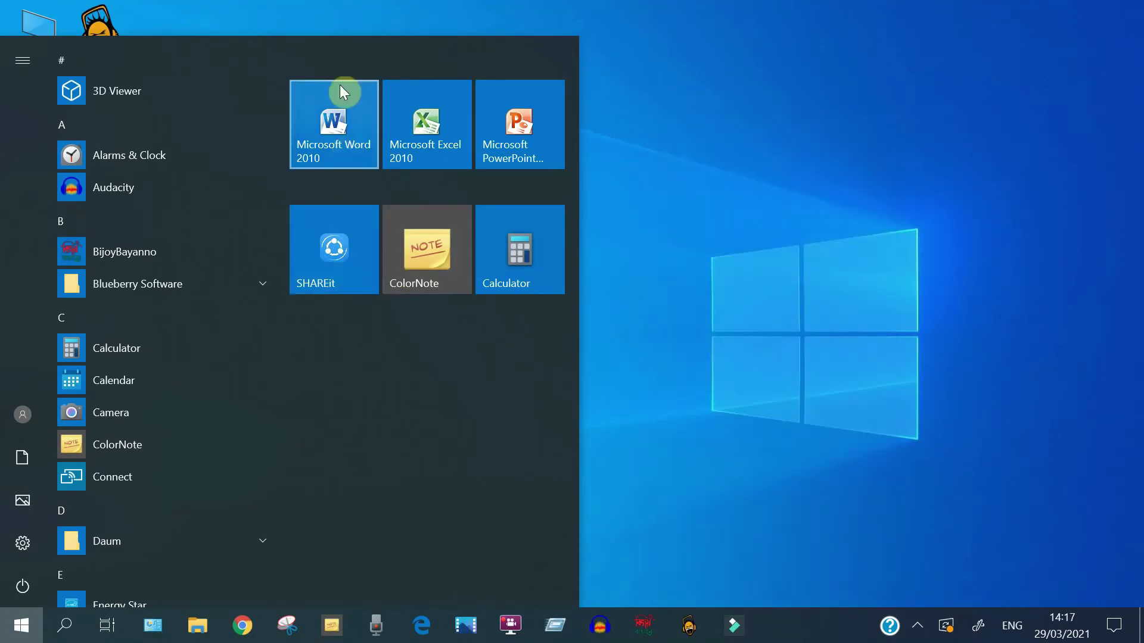
pyautogui.rightClick(338, 151)
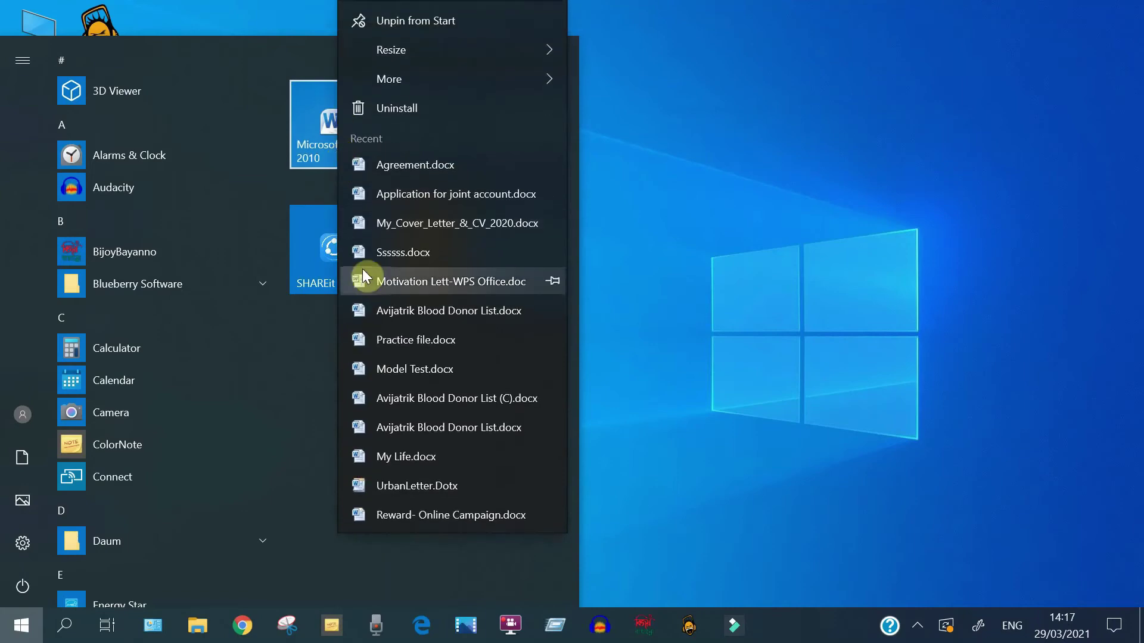
pyautogui.click(492, 29)
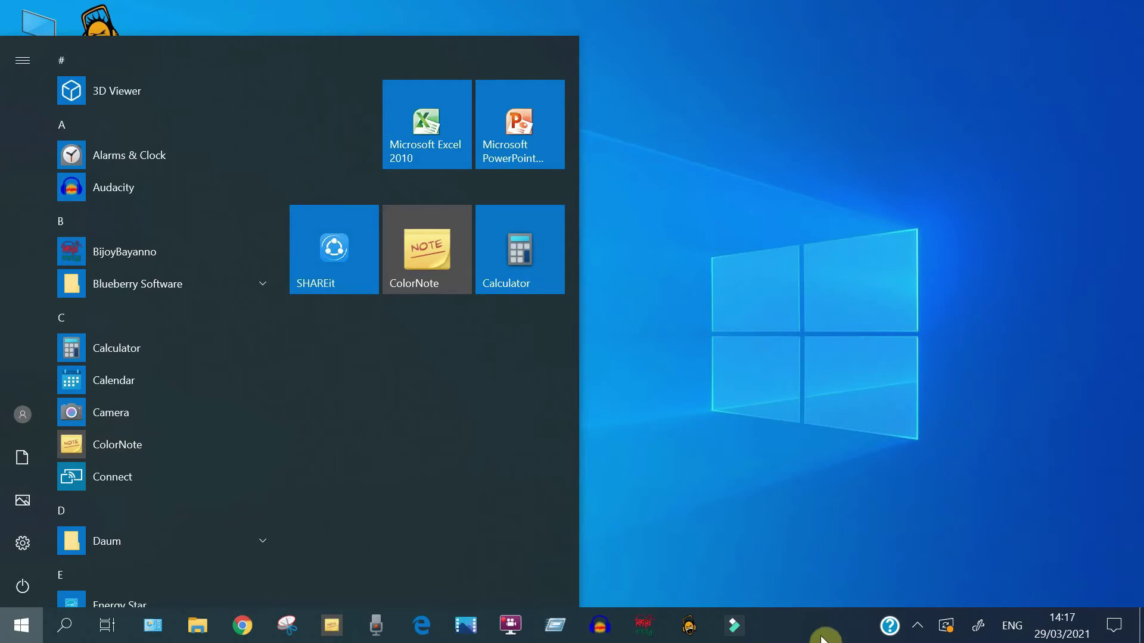
pyautogui.click(813, 437)
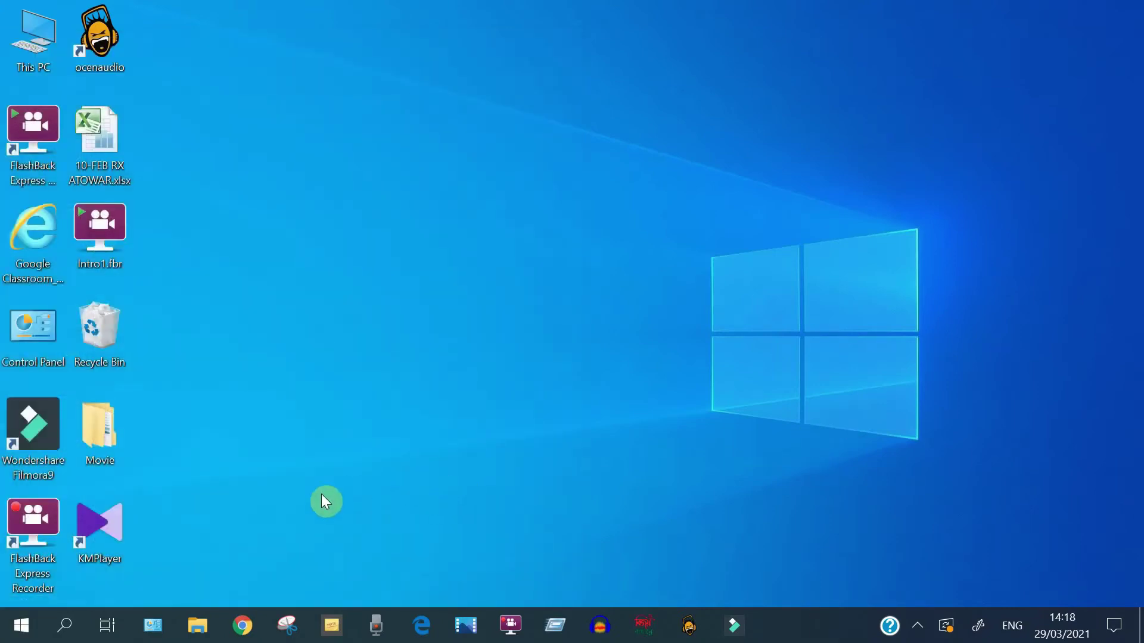
# Scroll the Start app list to the Microsoft Office folder and expand it
pyautogui.click(27, 632)
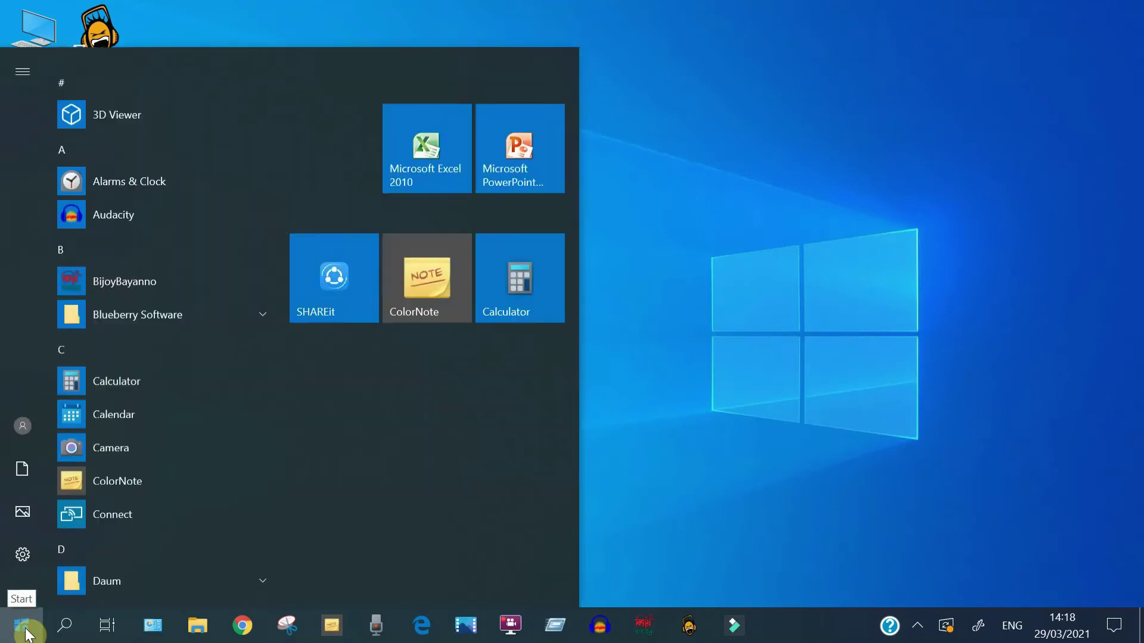
pyautogui.scroll(-1, 119, 269)
pyautogui.scroll(-3, 109, 305)
pyautogui.scroll(-2, 109, 305)
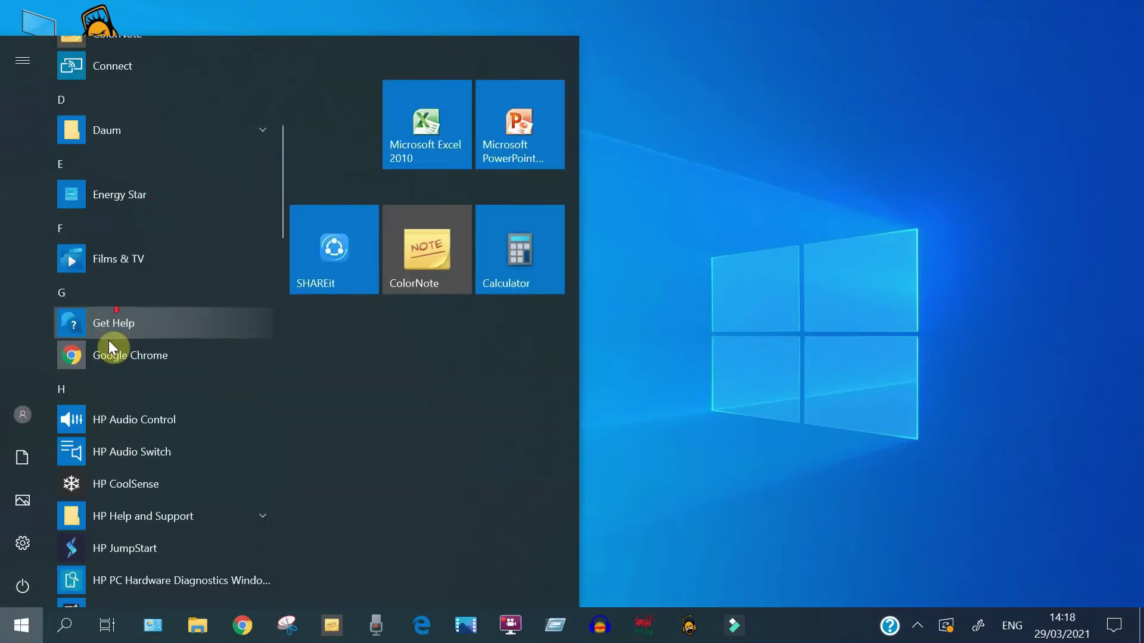
pyautogui.scroll(-4, 109, 341)
pyautogui.scroll(-5, 109, 349)
pyautogui.scroll(-2, 109, 356)
pyautogui.scroll(-3, 109, 358)
pyautogui.scroll(-3, 109, 358)
pyautogui.scroll(-4, 109, 359)
pyautogui.scroll(-2, 109, 359)
pyautogui.scroll(-3, 108, 359)
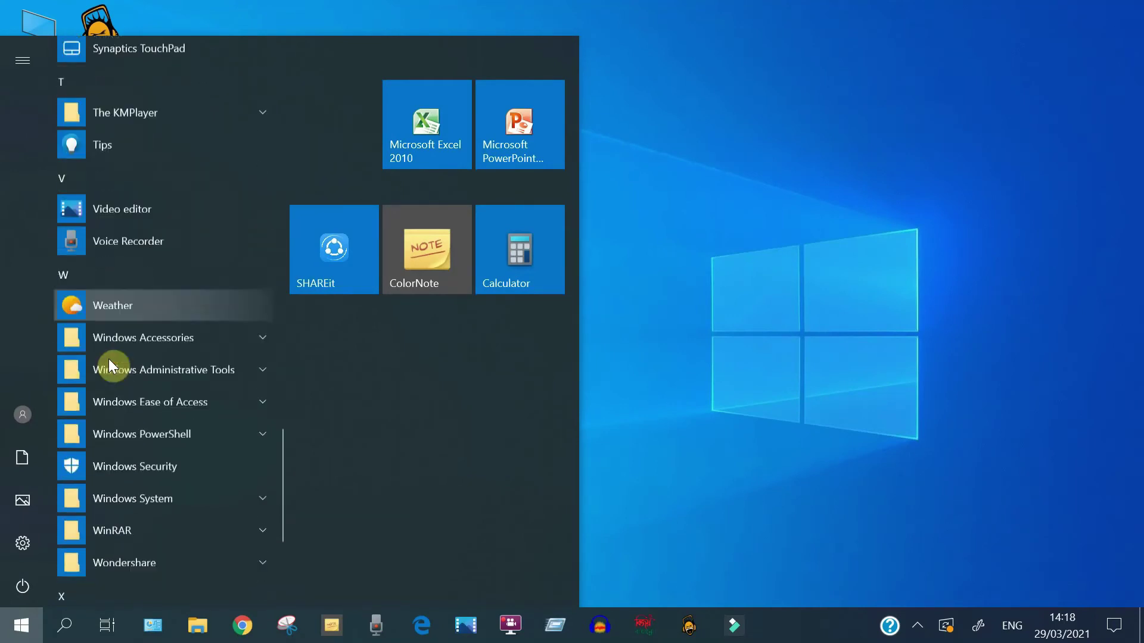
pyautogui.scroll(-2, 109, 360)
pyautogui.scroll(3, 123, 349)
pyautogui.scroll(4, 134, 340)
pyautogui.scroll(3, 134, 338)
pyautogui.scroll(3, 136, 337)
pyautogui.scroll(3, 138, 336)
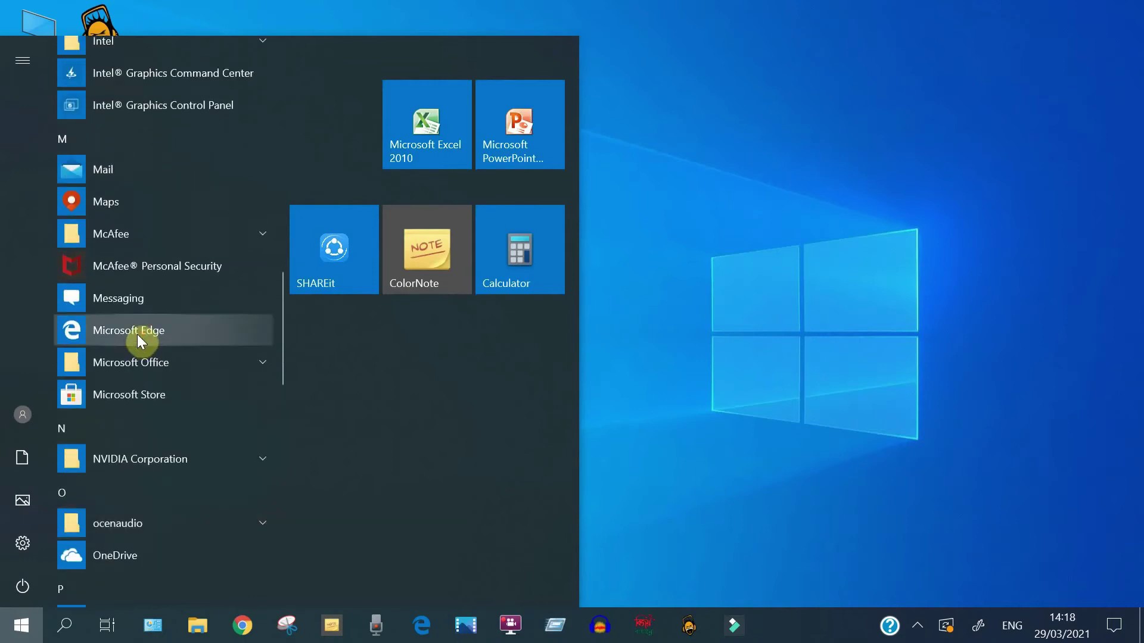
pyautogui.click(180, 367)
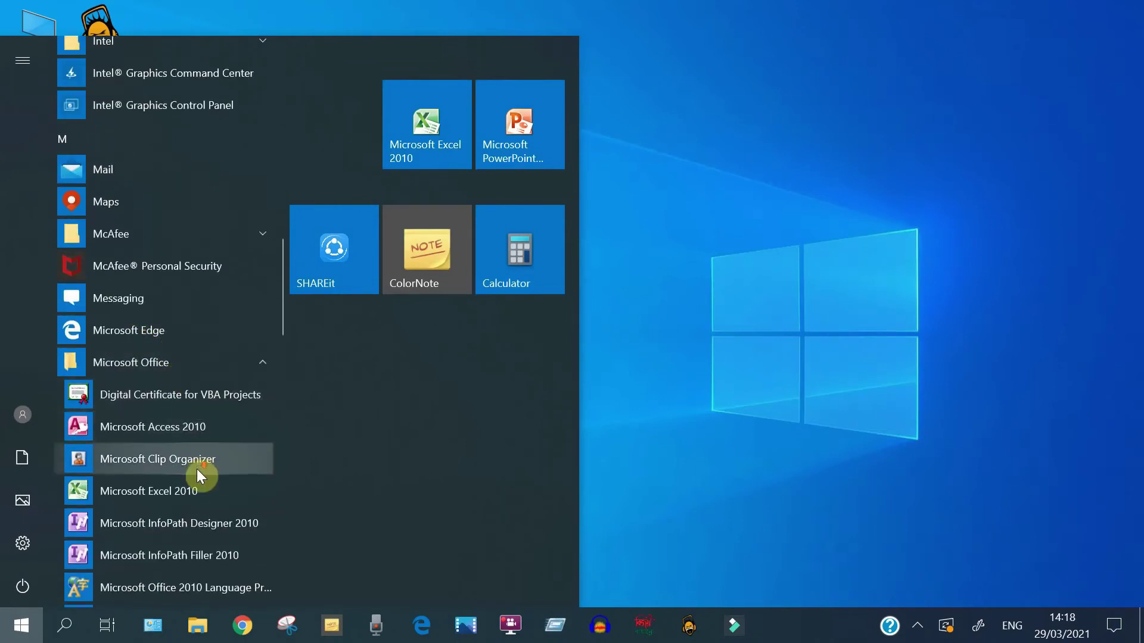
pyautogui.scroll(-3, 198, 468)
pyautogui.scroll(-3, 196, 469)
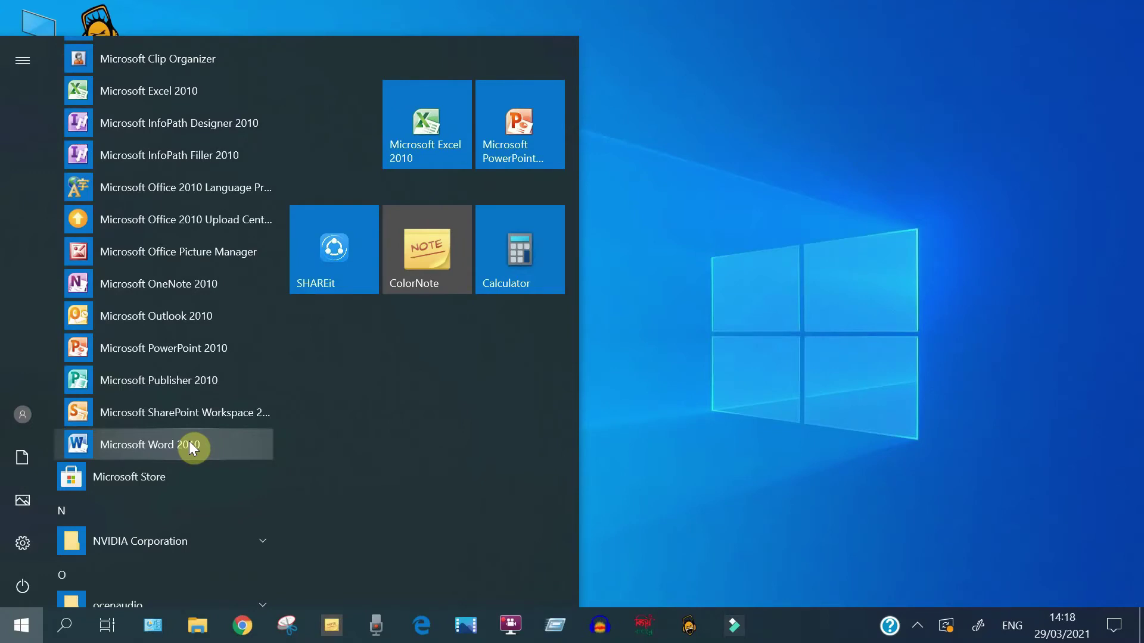
# Pin Word 2010 to Start and drag its tile to the top-left, ahead of Excel
pyautogui.rightClick(188, 440)
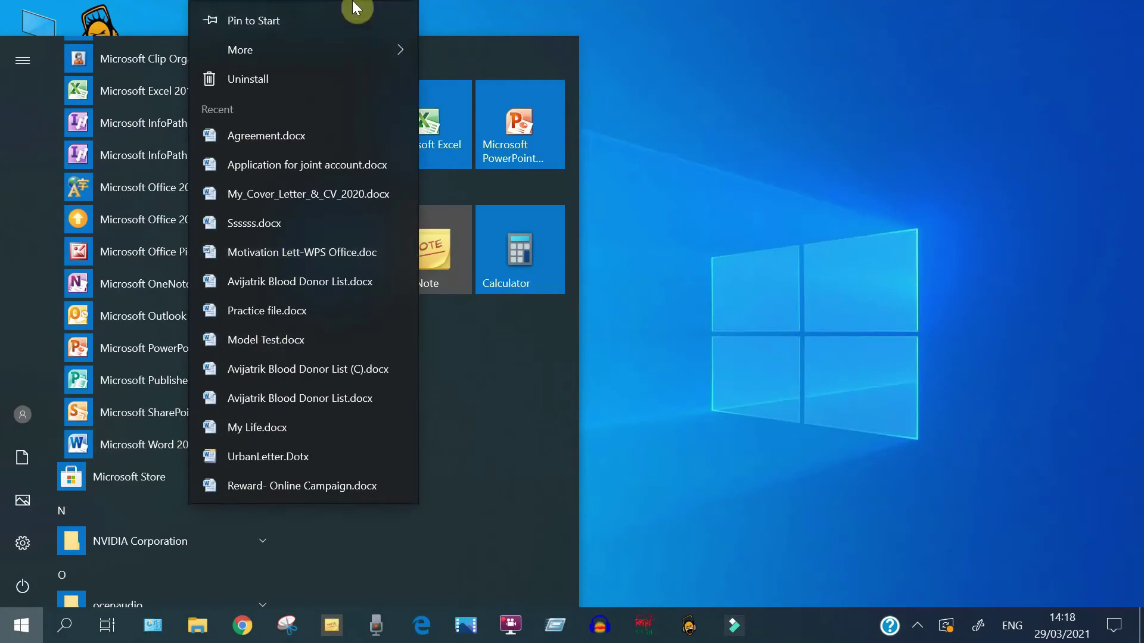
pyautogui.click(312, 20)
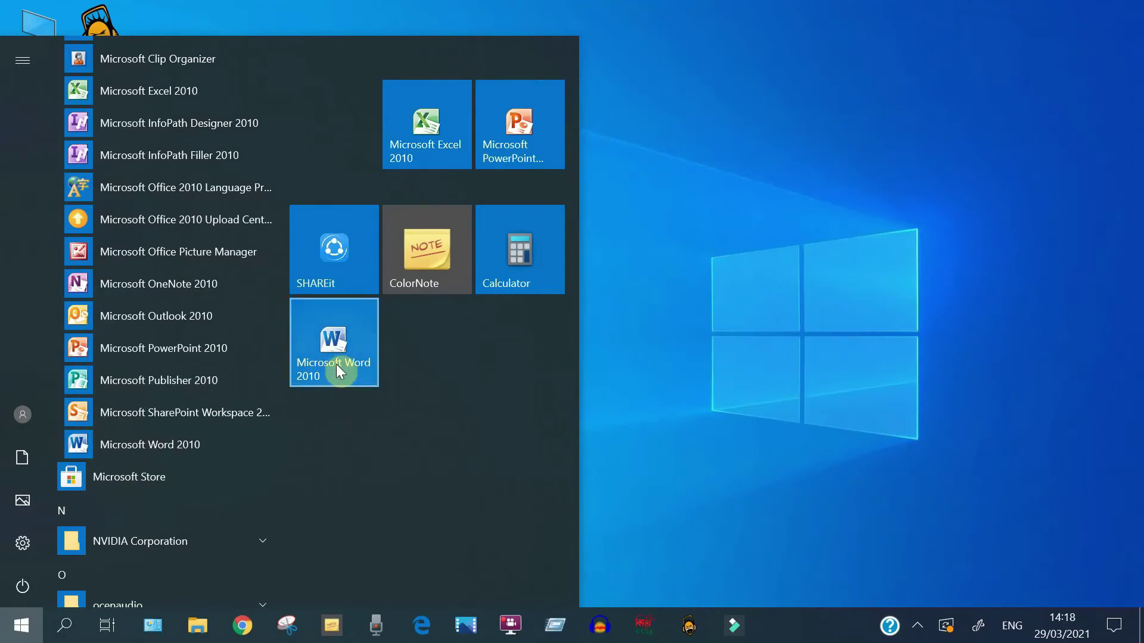
pyautogui.moveTo(337, 368); pyautogui.dragTo(459, 477)
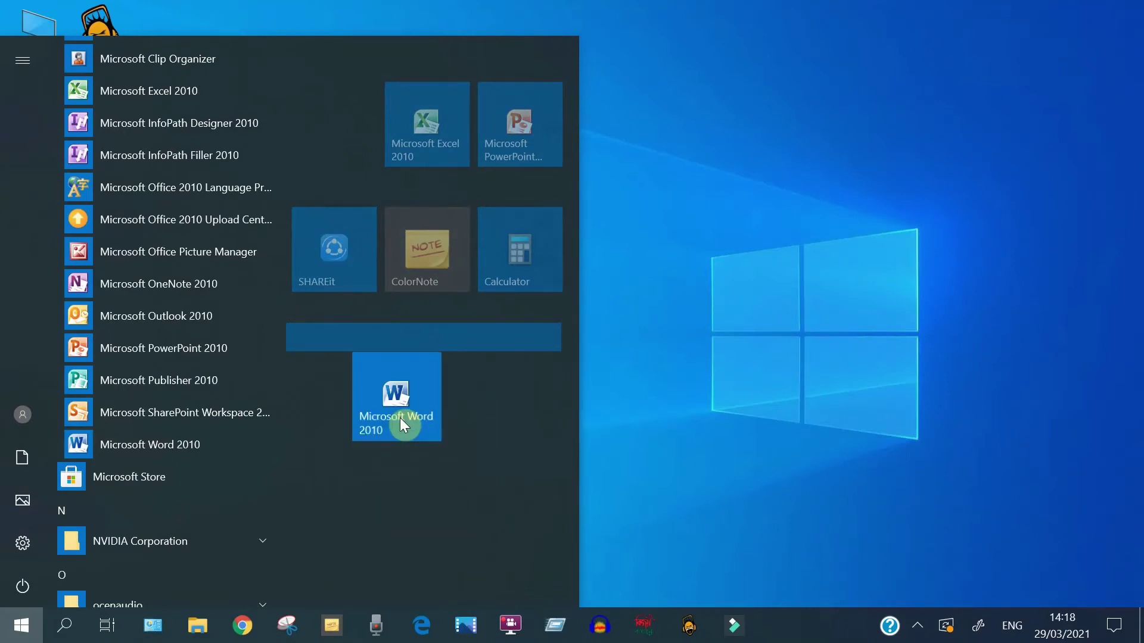
pyautogui.moveTo(459, 477)
pyautogui.mouseDown()
pyautogui.moveTo(360, 143)
pyautogui.moveTo(337, 149)
pyautogui.mouseUp()
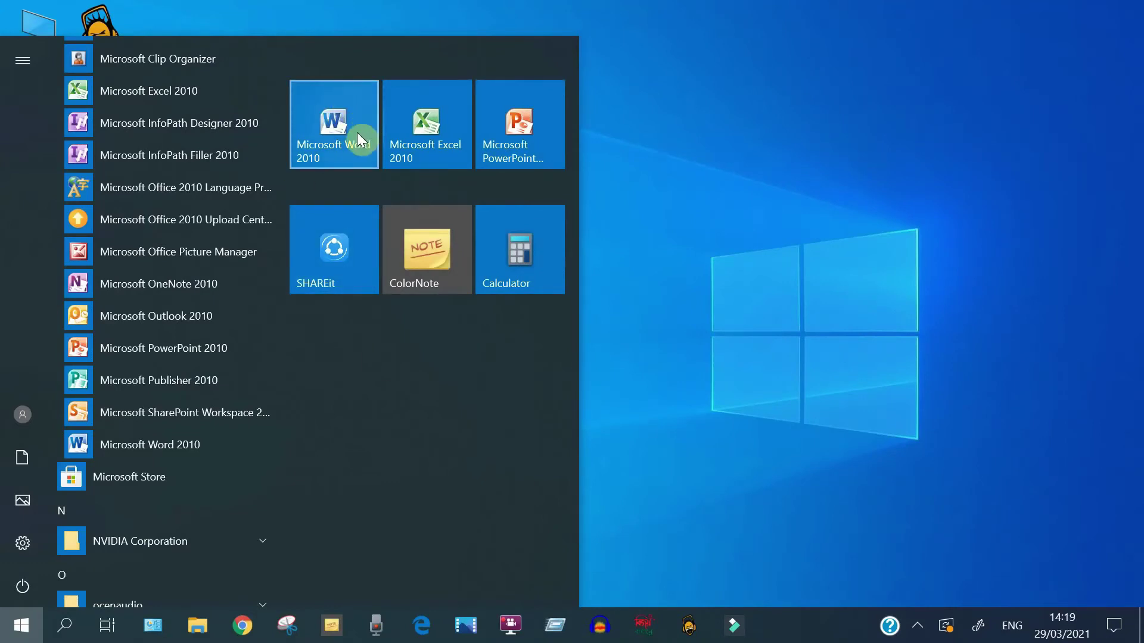
# Test-launch Word from its new Start tile and close it, then expand the Microsoft Office folder
pyautogui.click(359, 139)
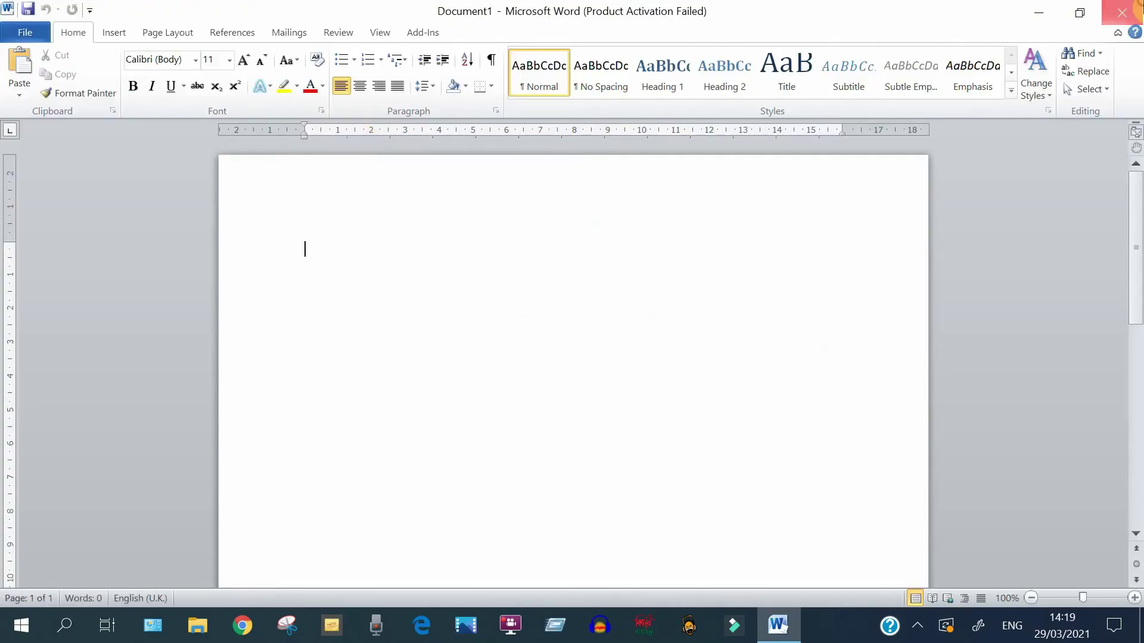
pyautogui.click(1132, 7)
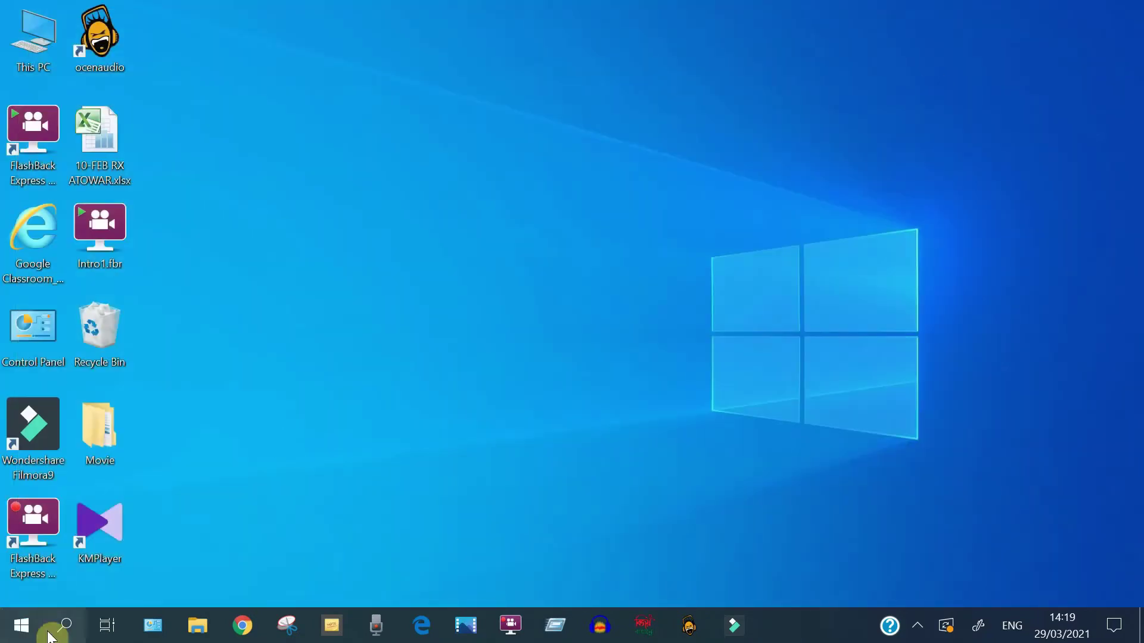
pyautogui.click(15, 632)
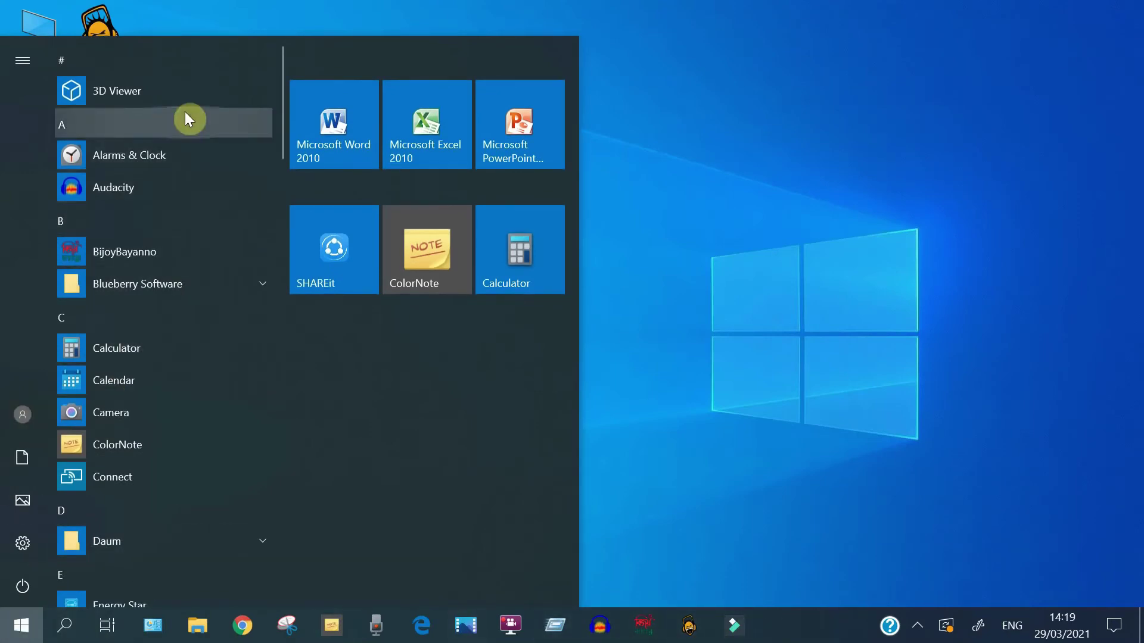
pyautogui.scroll(-1, 165, 251)
pyautogui.scroll(-2, 162, 246)
pyautogui.scroll(-5, 162, 249)
pyautogui.scroll(-2, 162, 250)
pyautogui.scroll(-4, 162, 250)
pyautogui.scroll(-3, 161, 251)
pyautogui.scroll(-4, 161, 251)
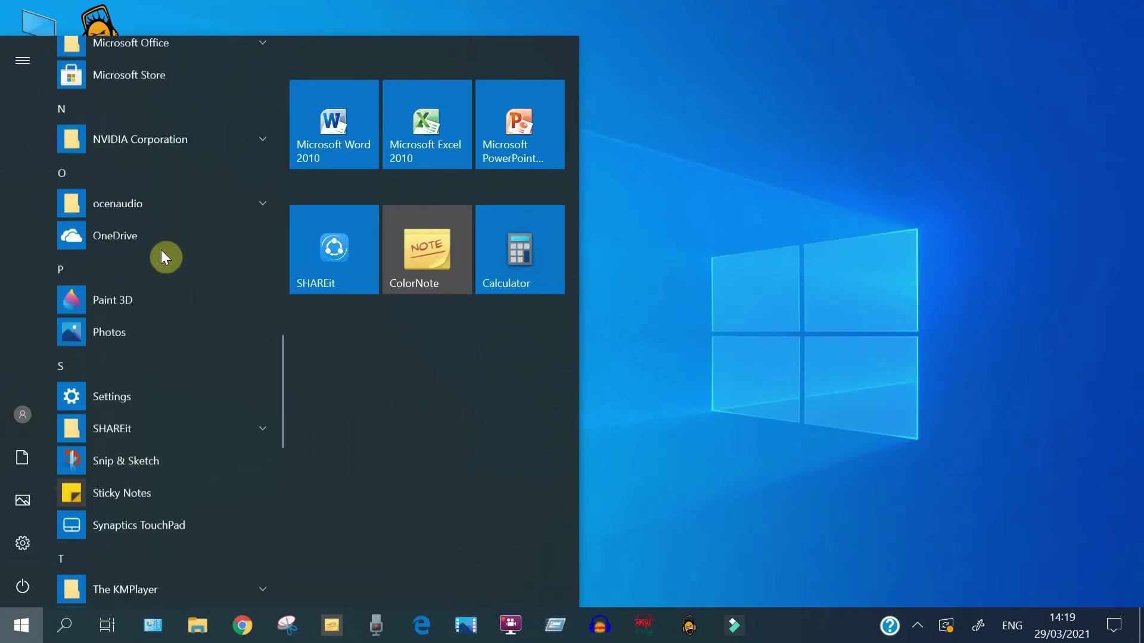
pyautogui.scroll(-1, 161, 251)
pyautogui.scroll(-3, 161, 251)
pyautogui.scroll(-3, 161, 250)
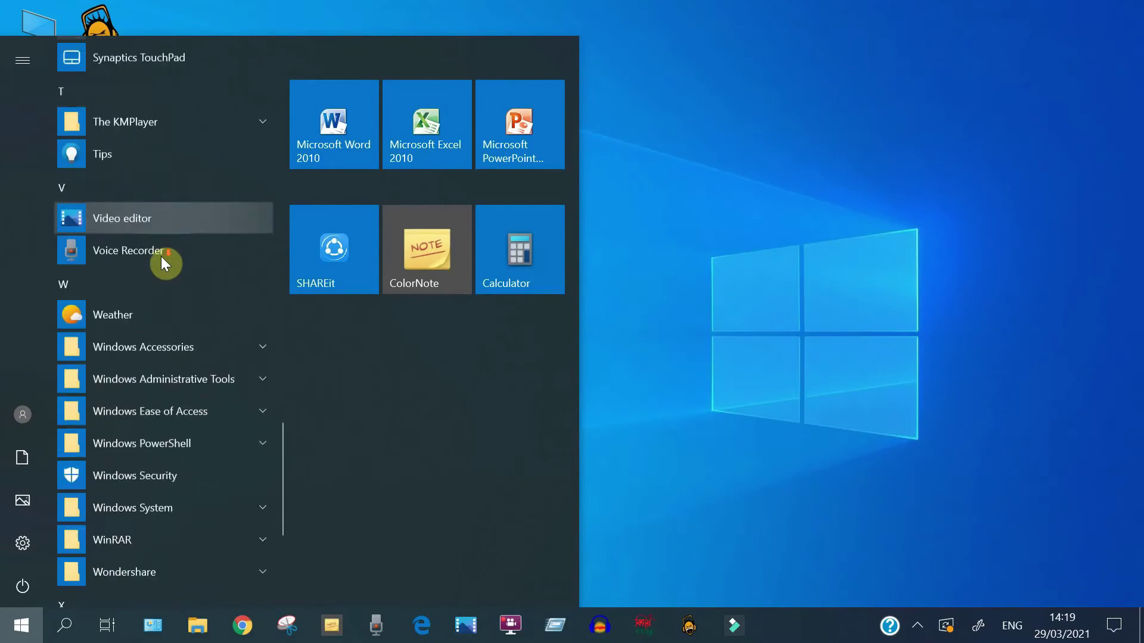
pyautogui.scroll(-3, 161, 256)
pyautogui.scroll(4, 161, 259)
pyautogui.scroll(2, 161, 260)
pyautogui.scroll(1, 161, 260)
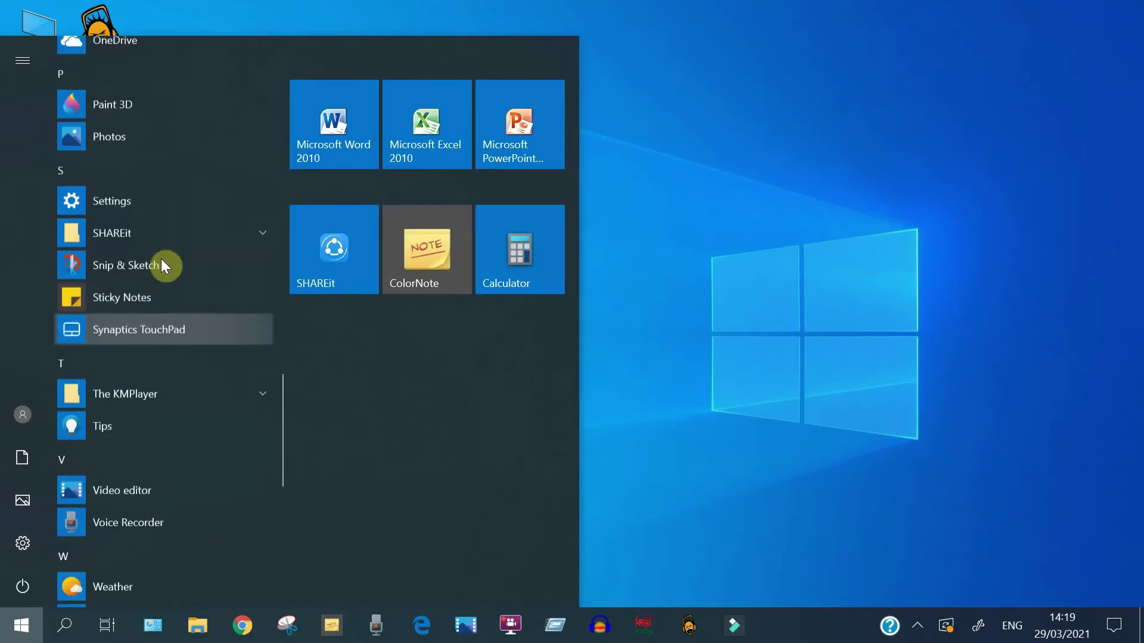
pyautogui.scroll(-1, 161, 260)
pyautogui.scroll(-2, 162, 260)
pyautogui.scroll(-2, 161, 266)
pyautogui.scroll(-1, 161, 273)
pyautogui.scroll(1, 161, 274)
pyautogui.scroll(5, 161, 274)
pyautogui.scroll(1, 166, 280)
pyautogui.scroll(4, 166, 280)
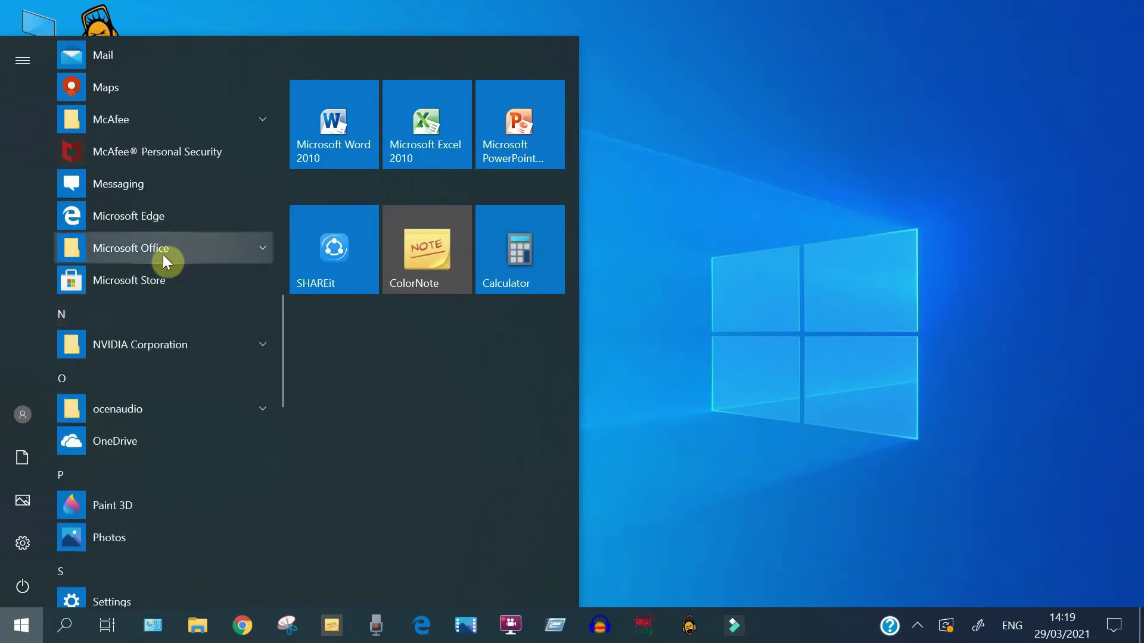
pyautogui.click(162, 261)
pyautogui.scroll(-1, 156, 523)
pyautogui.scroll(-2, 160, 529)
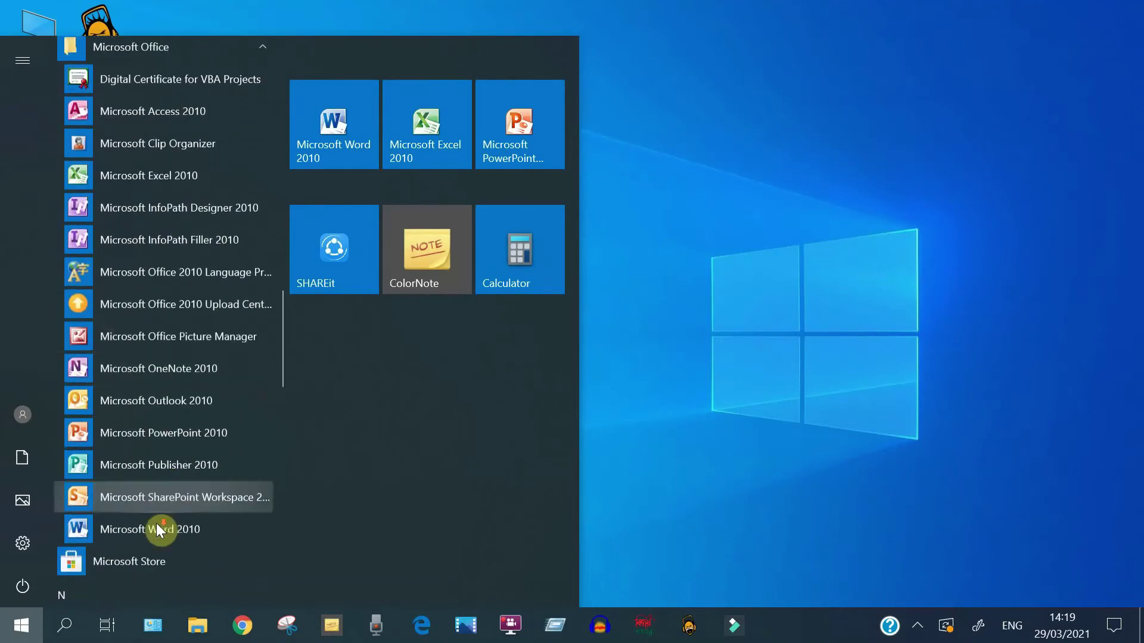
pyautogui.scroll(-1, 158, 518)
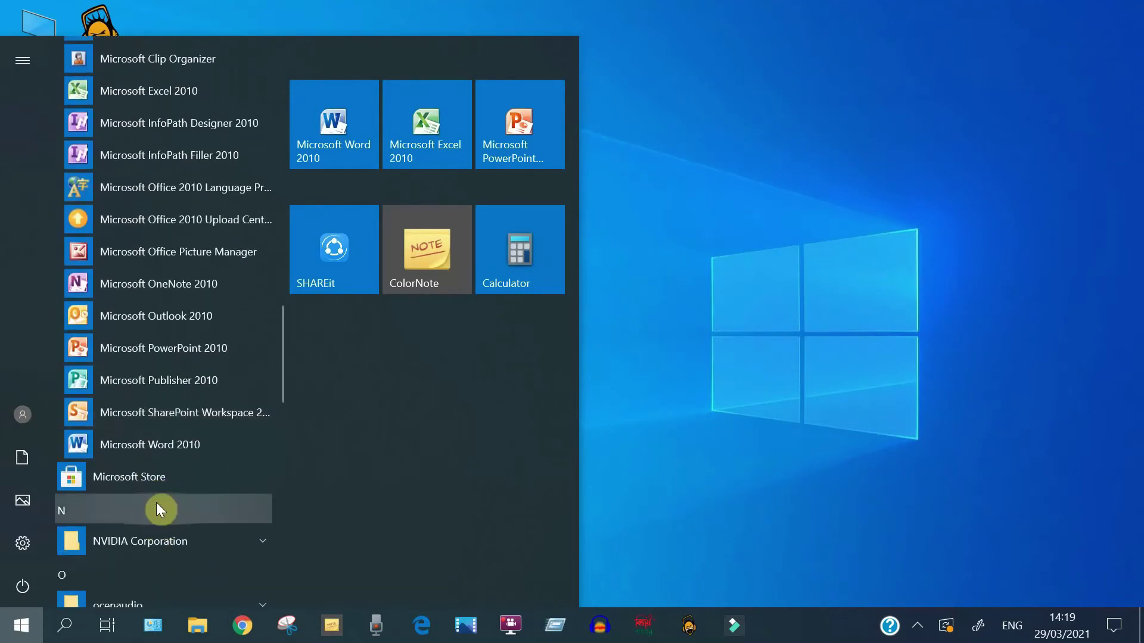
# Pin Word 2010 to the taskbar, launch it from that pin, then close it
pyautogui.rightClick(160, 442)
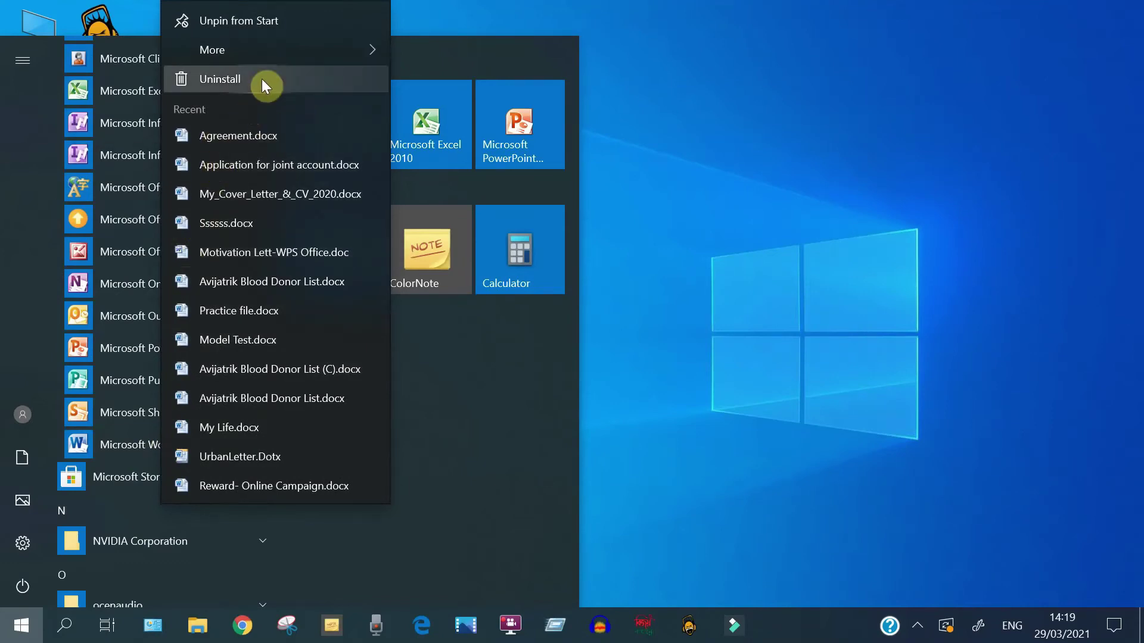
pyautogui.moveTo(269, 49)
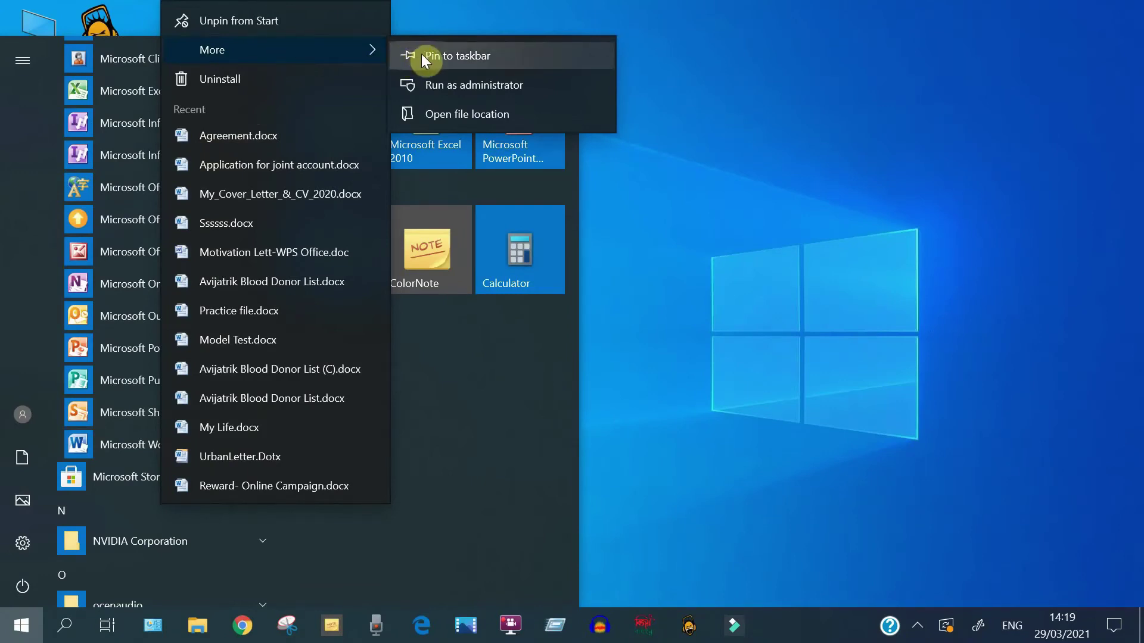
pyautogui.click(463, 57)
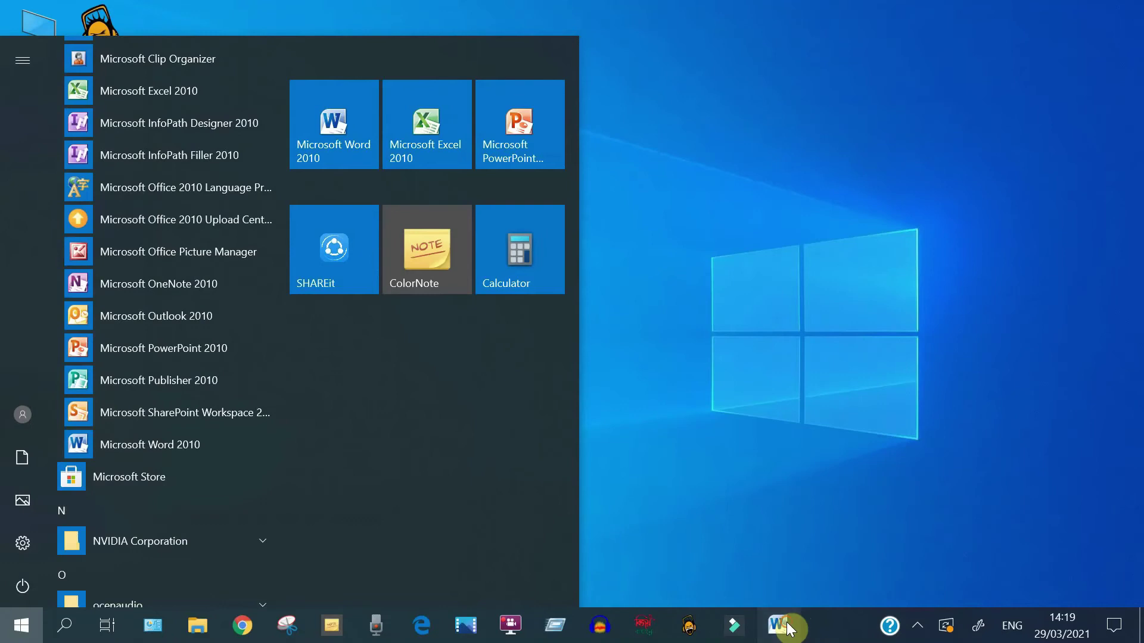
pyautogui.click(777, 625)
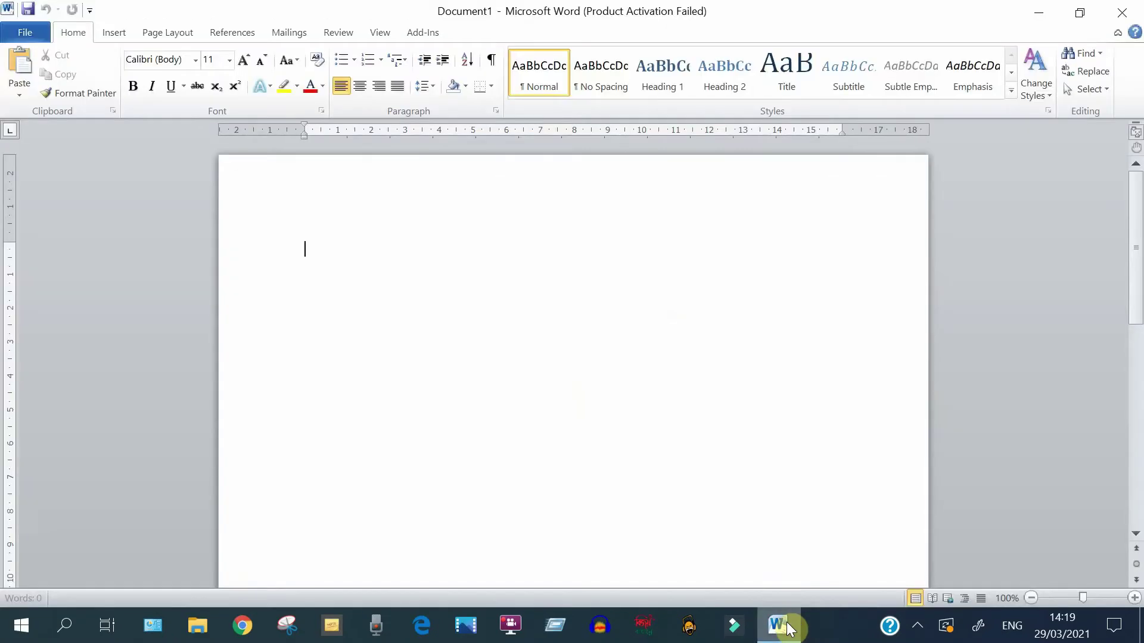
pyautogui.click(1132, 12)
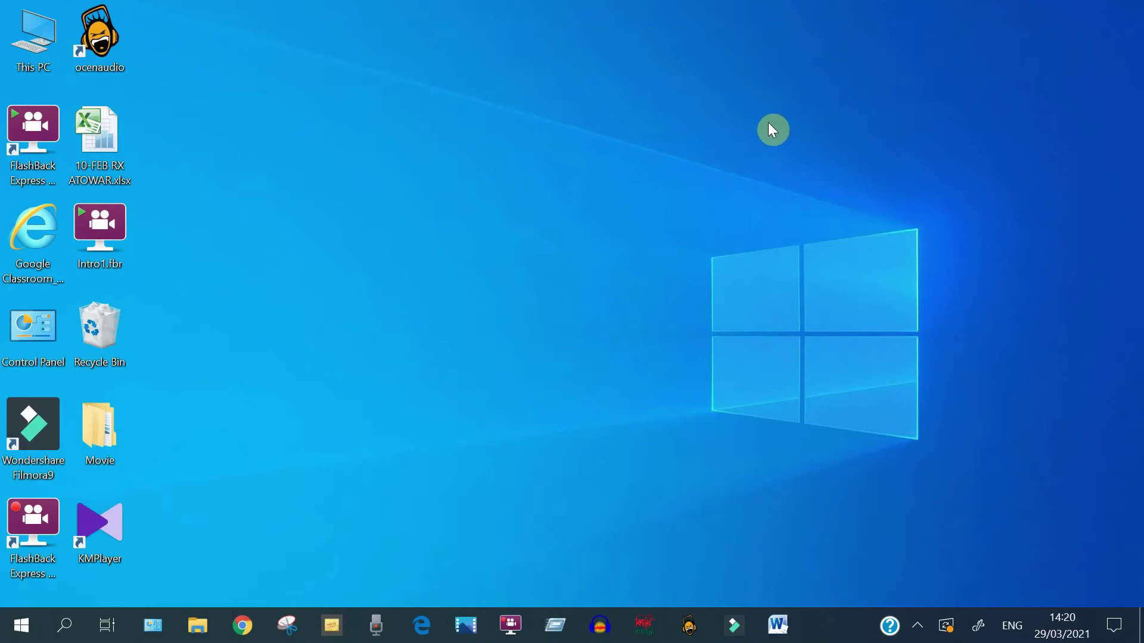
# Create a new Word document on the desktop, keeping the default name New Microsoft Word Document.docx
pyautogui.rightClick(696, 116)
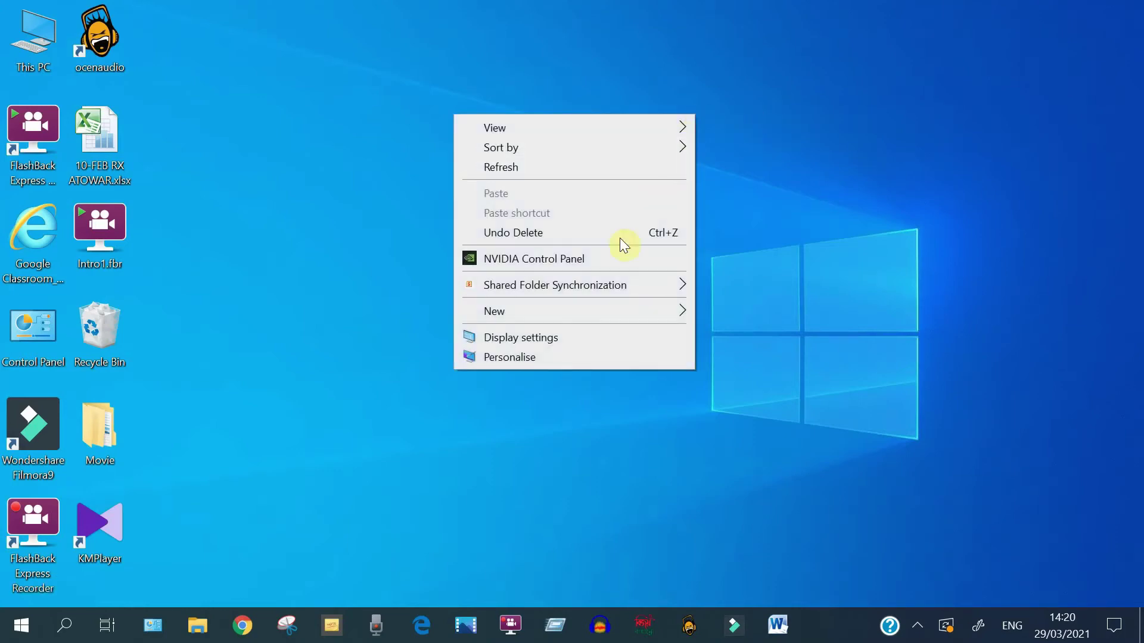
pyautogui.moveTo(494, 311)
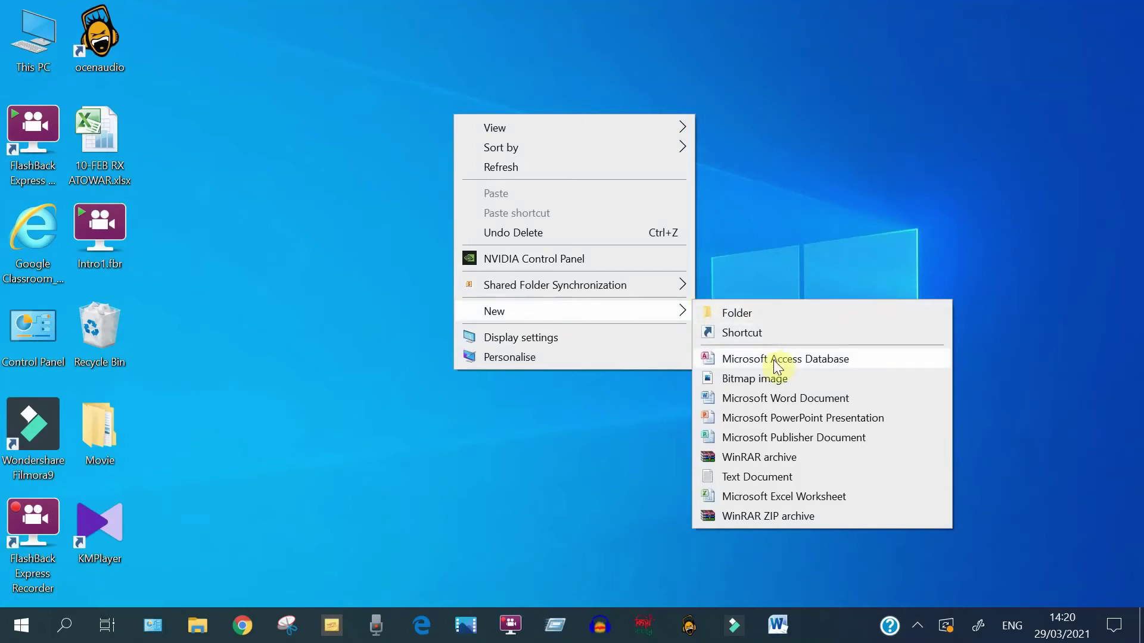
pyautogui.click(776, 399)
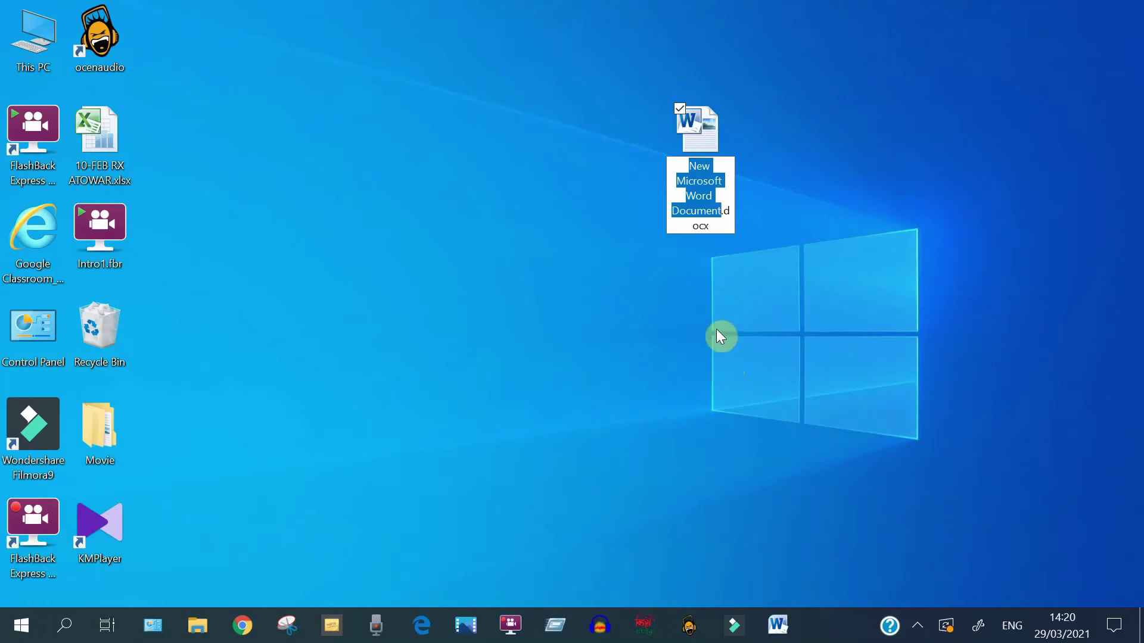
pyautogui.press('Return')
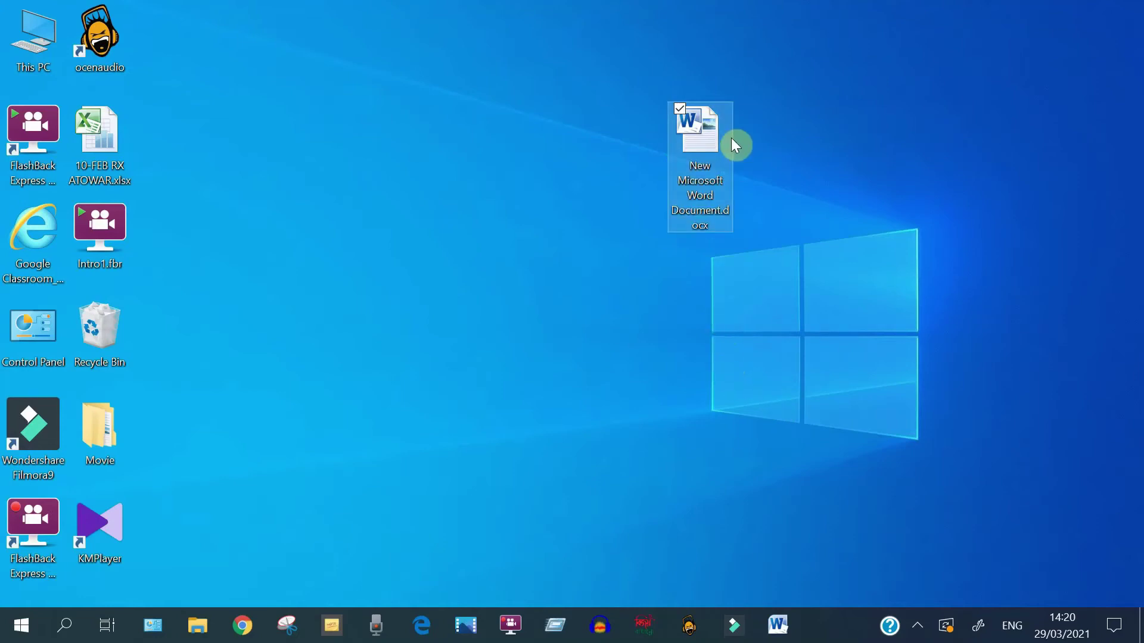
# Open the new document in Word, then close Word and dismiss the activation notice
pyautogui.doubleClick(705, 156)
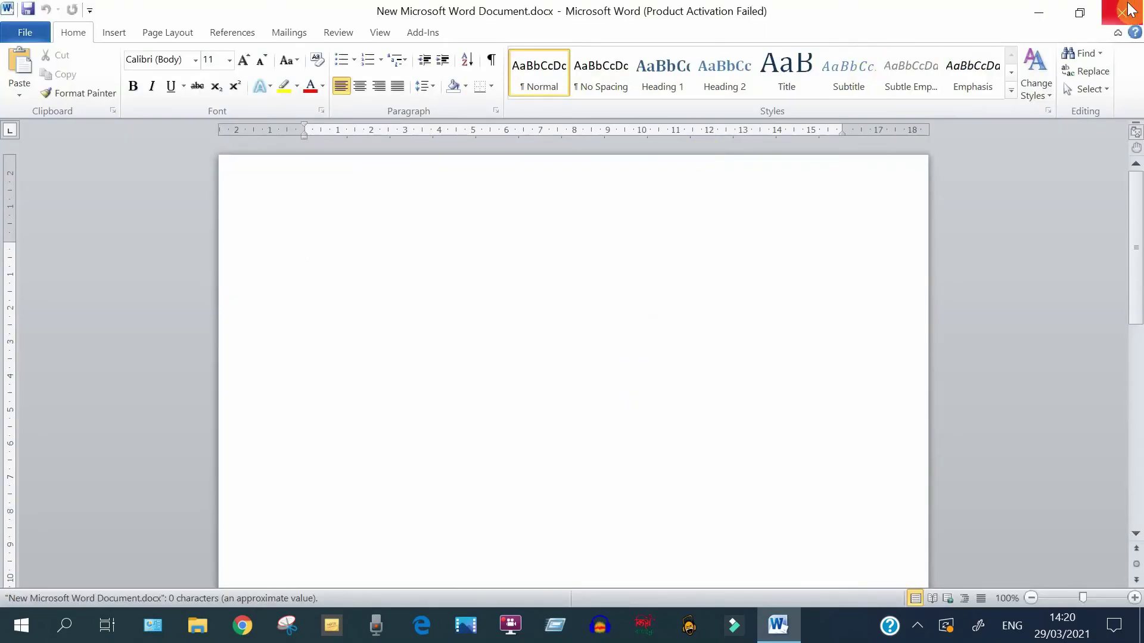
pyautogui.click(1128, 5)
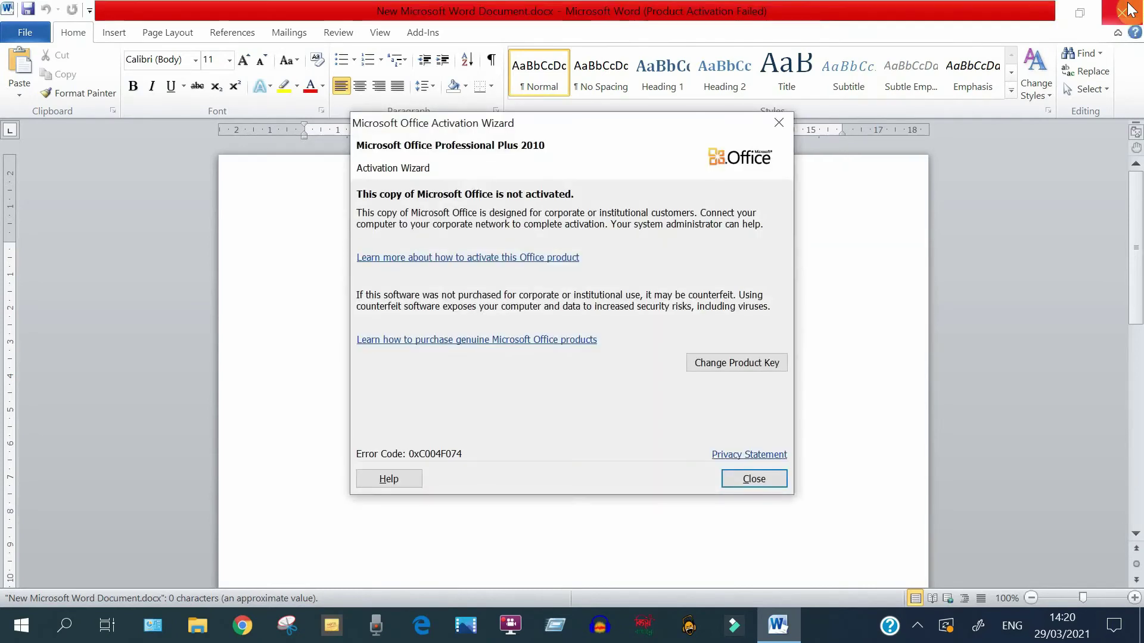
pyautogui.click(778, 122)
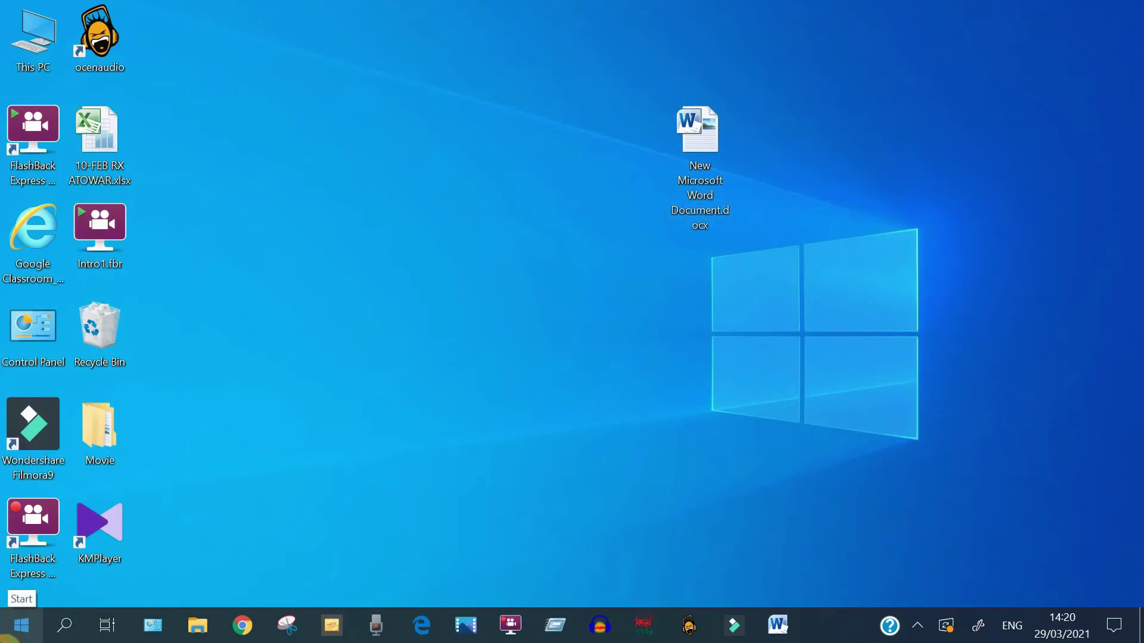
# Launch Word 2010 from the Microsoft Office folder in the app list, then again from its Start tile
pyautogui.click(21, 626)
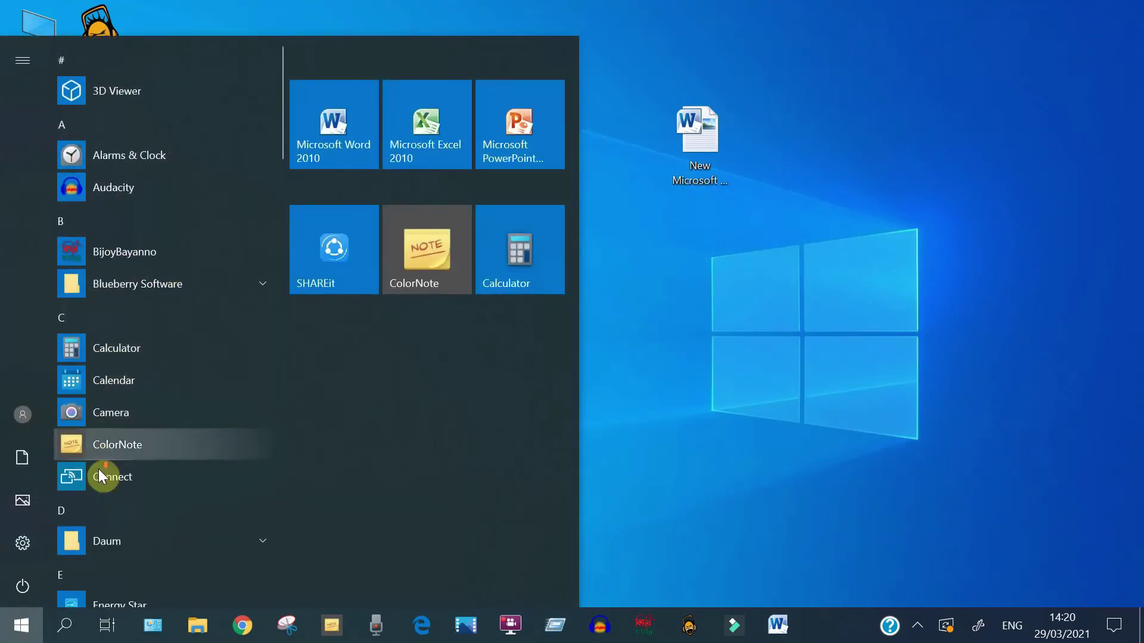
pyautogui.scroll(-5, 98, 474)
pyautogui.scroll(-3, 98, 475)
pyautogui.scroll(-4, 98, 474)
pyautogui.scroll(-2, 98, 474)
pyautogui.scroll(-8, 98, 474)
pyautogui.scroll(-1, 98, 474)
pyautogui.scroll(2, 98, 474)
pyautogui.scroll(6, 98, 474)
pyautogui.click(155, 473)
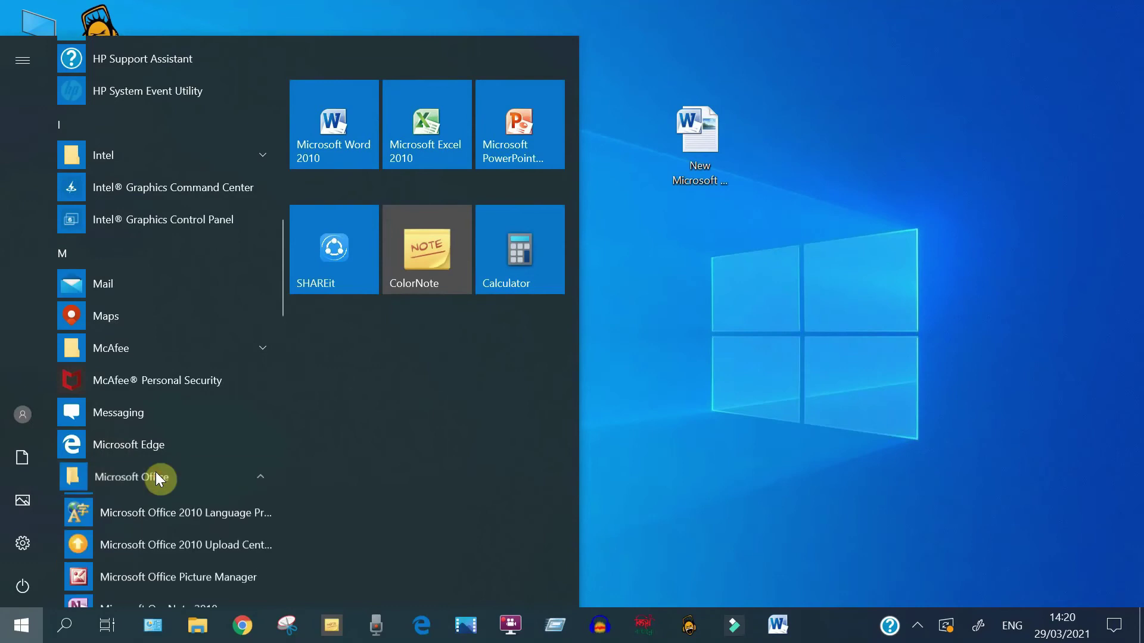
pyautogui.scroll(-5, 156, 473)
pyautogui.scroll(-5, 157, 500)
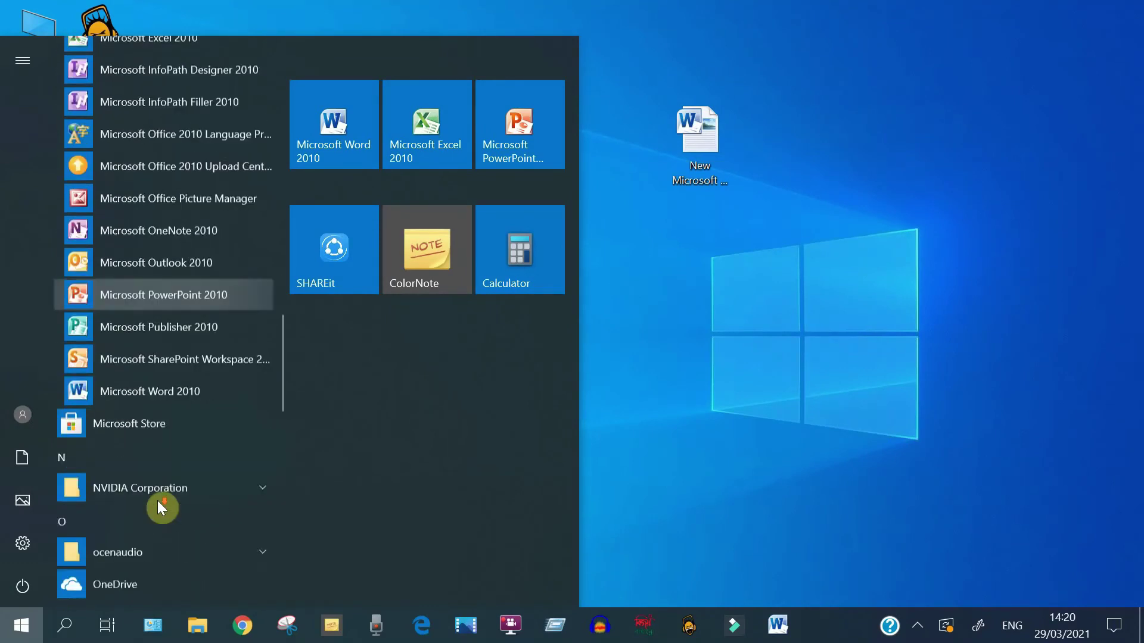
pyautogui.click(180, 385)
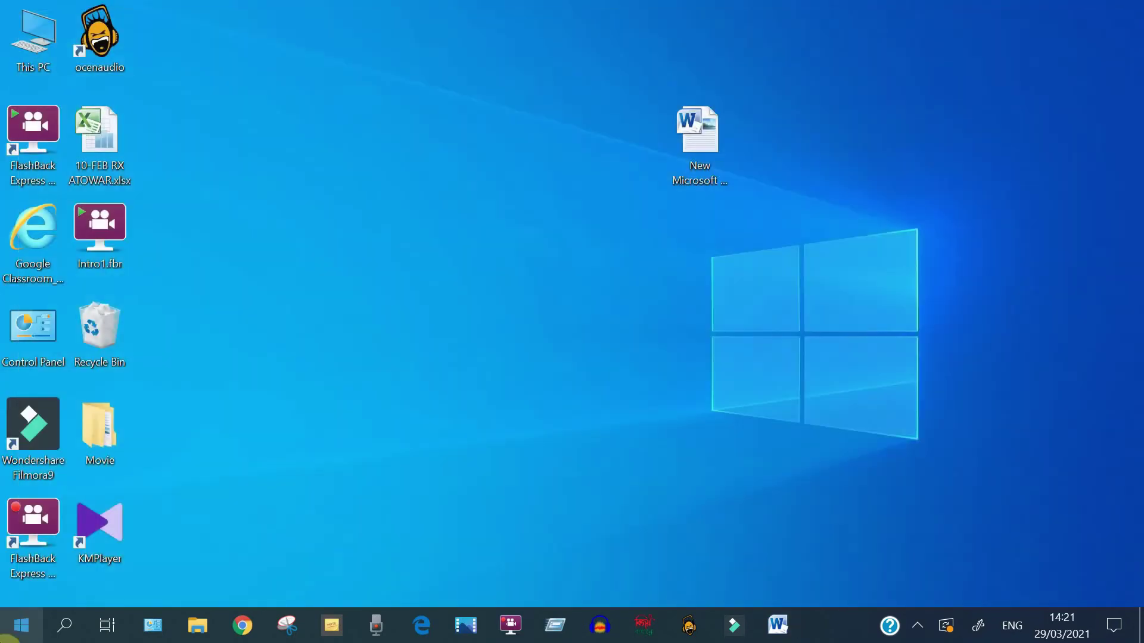
pyautogui.click(15, 637)
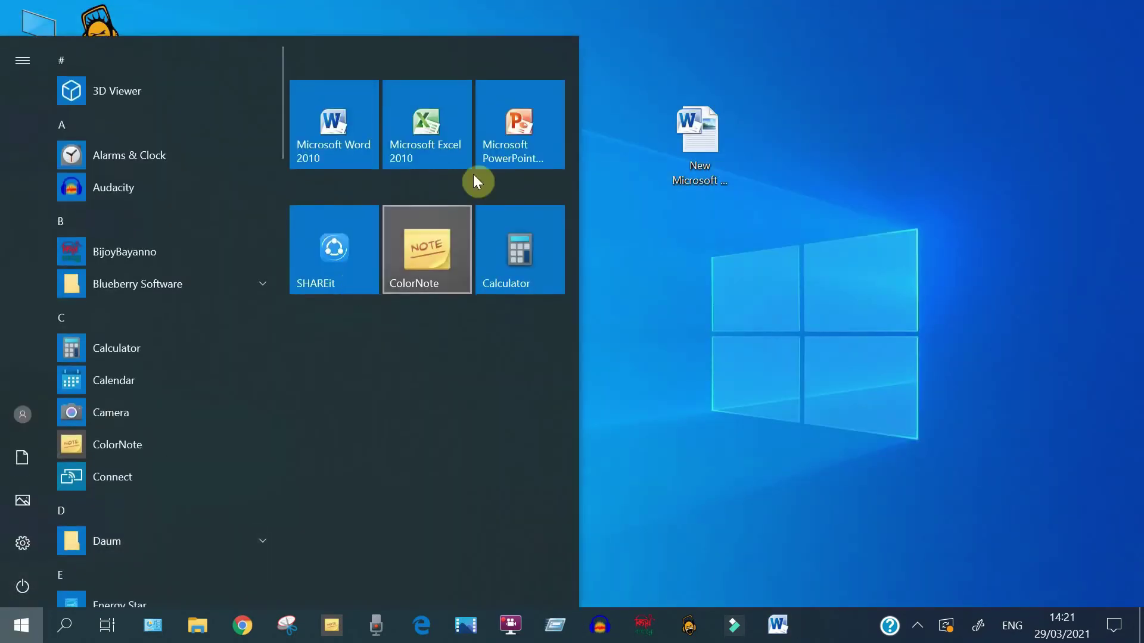
pyautogui.click(361, 132)
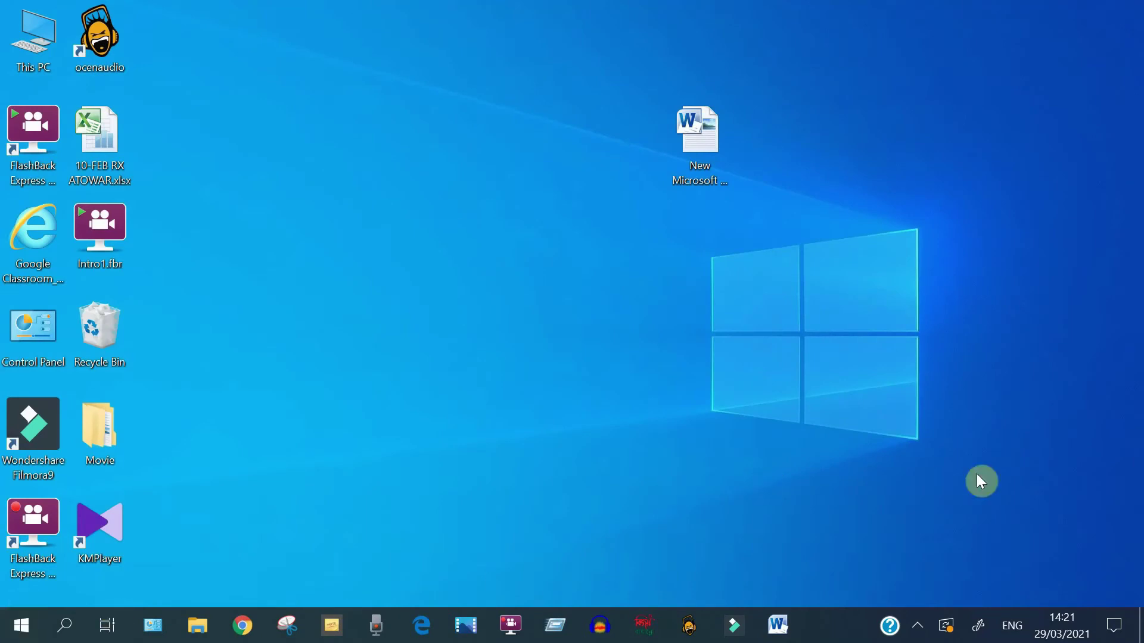
# Launch Word from the taskbar, then create, open and close New Microsoft Word Document (2).docx on the desktop
pyautogui.click(794, 625)
pyautogui.rightClick(526, 141)
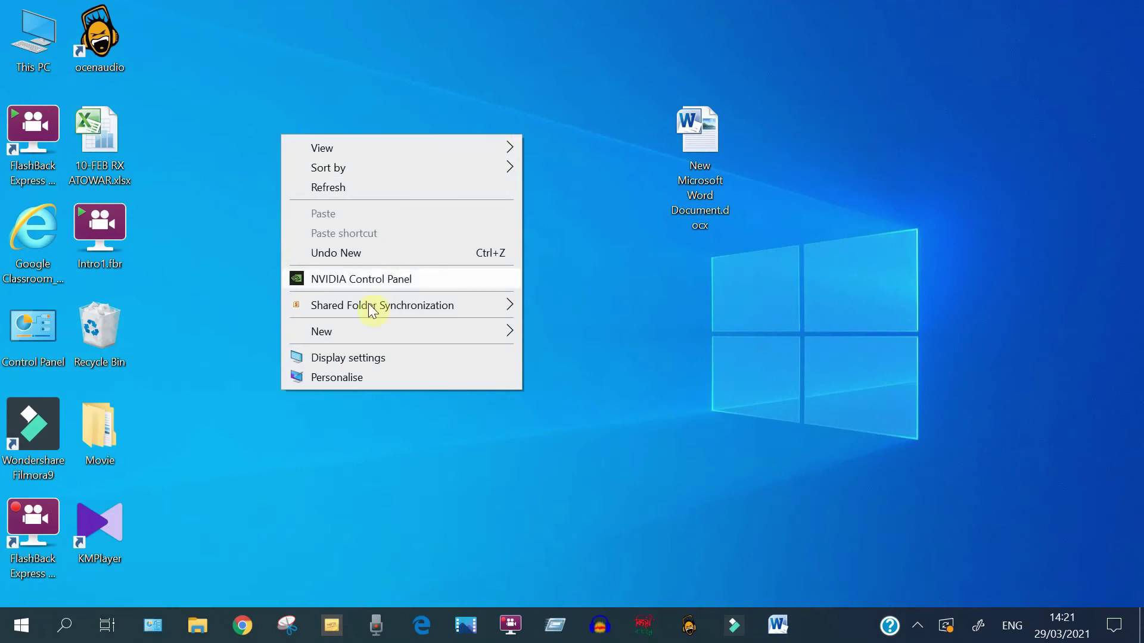
pyautogui.moveTo(322, 332)
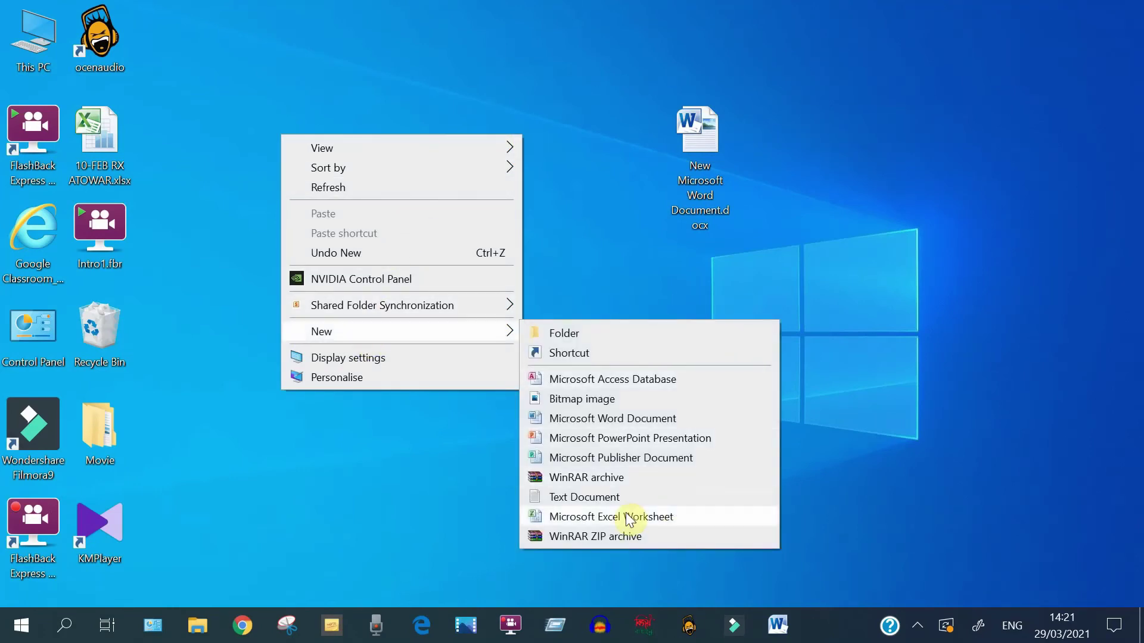
pyautogui.click(638, 418)
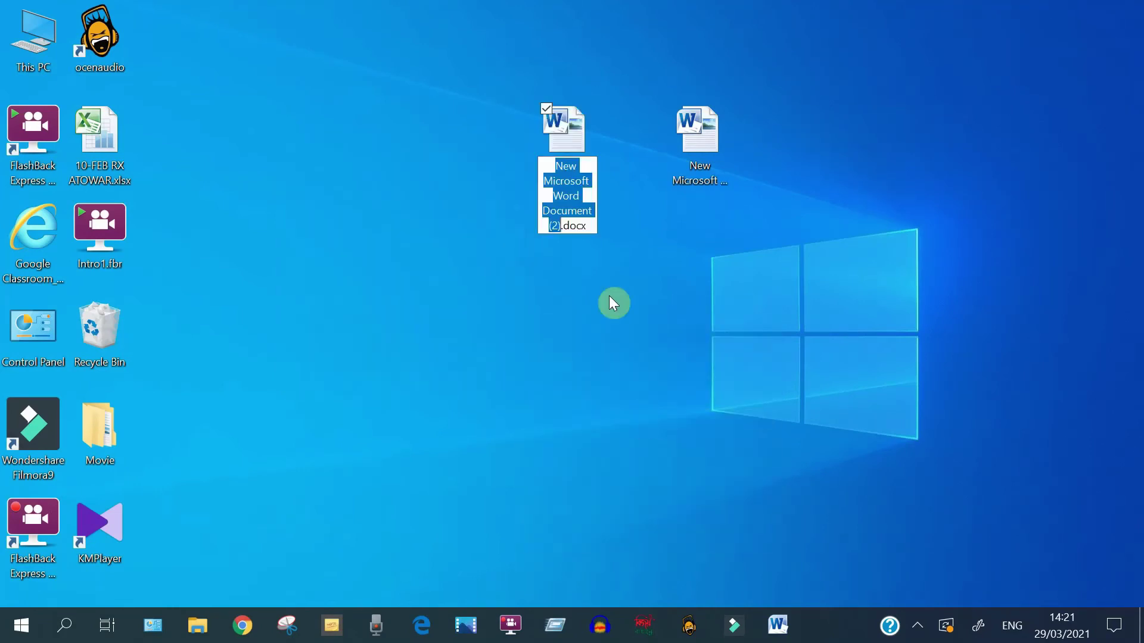
pyautogui.click(568, 151)
pyautogui.doubleClick(562, 150)
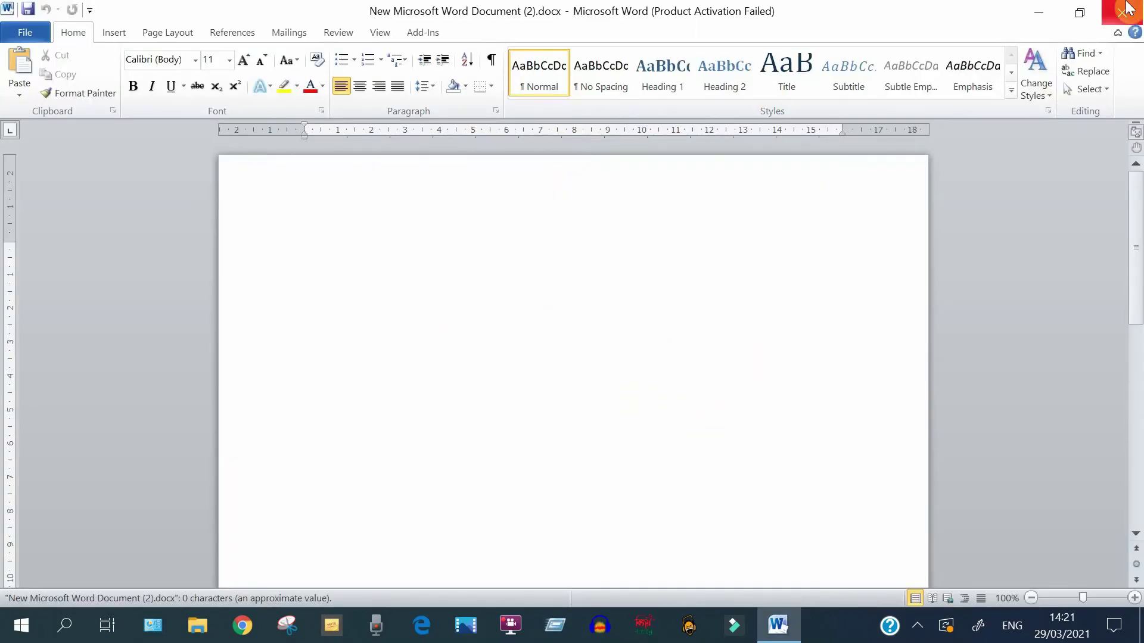
pyautogui.click(1129, 8)
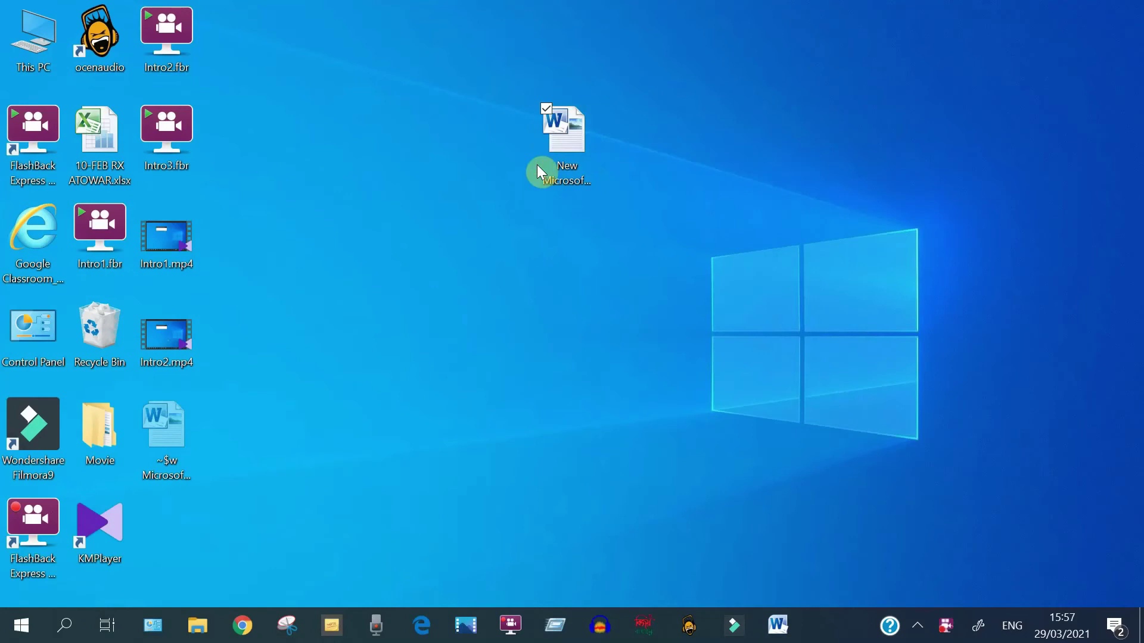
# Open New Microsoft Word Document (2).docx, minimise Word, then restore it from the taskbar
pyautogui.doubleClick(563, 153)
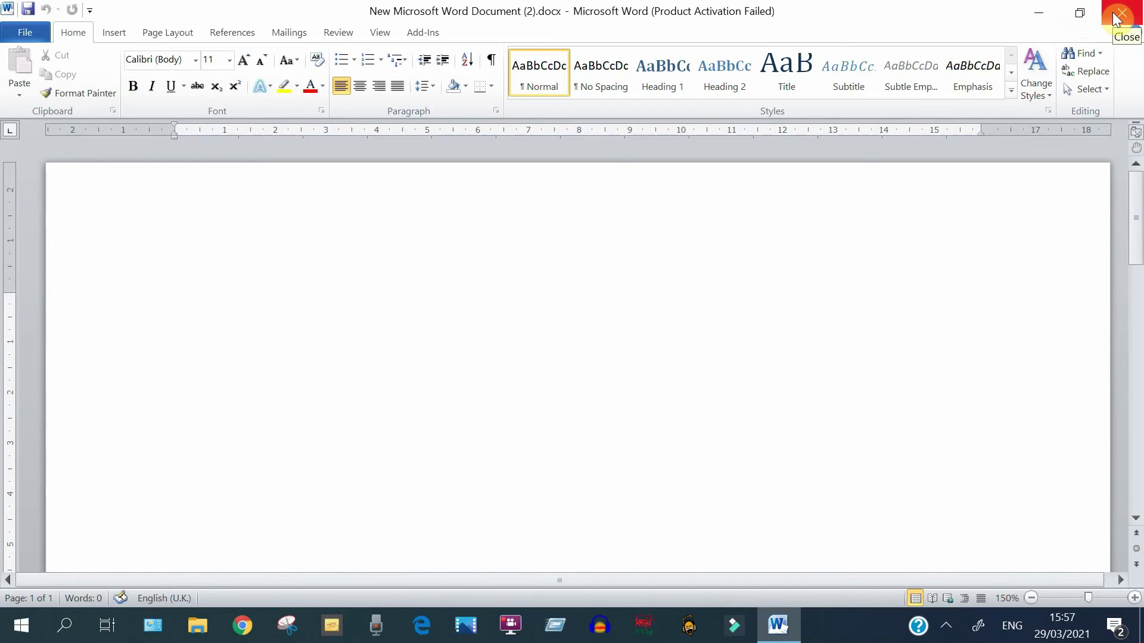
pyautogui.click(1042, 15)
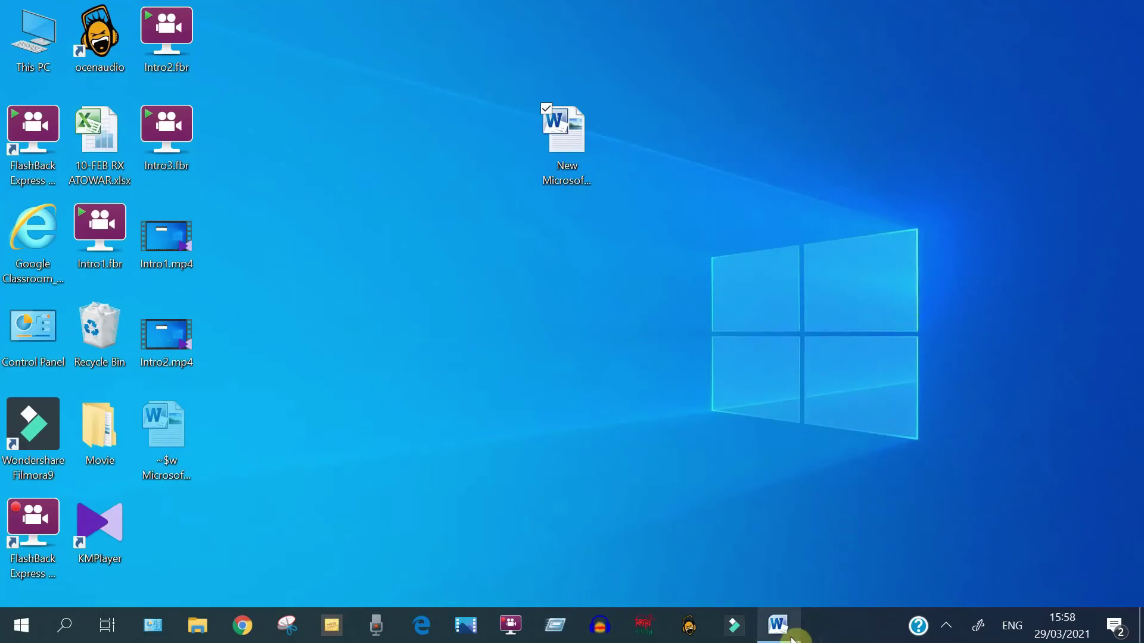
pyautogui.moveTo(777, 625)
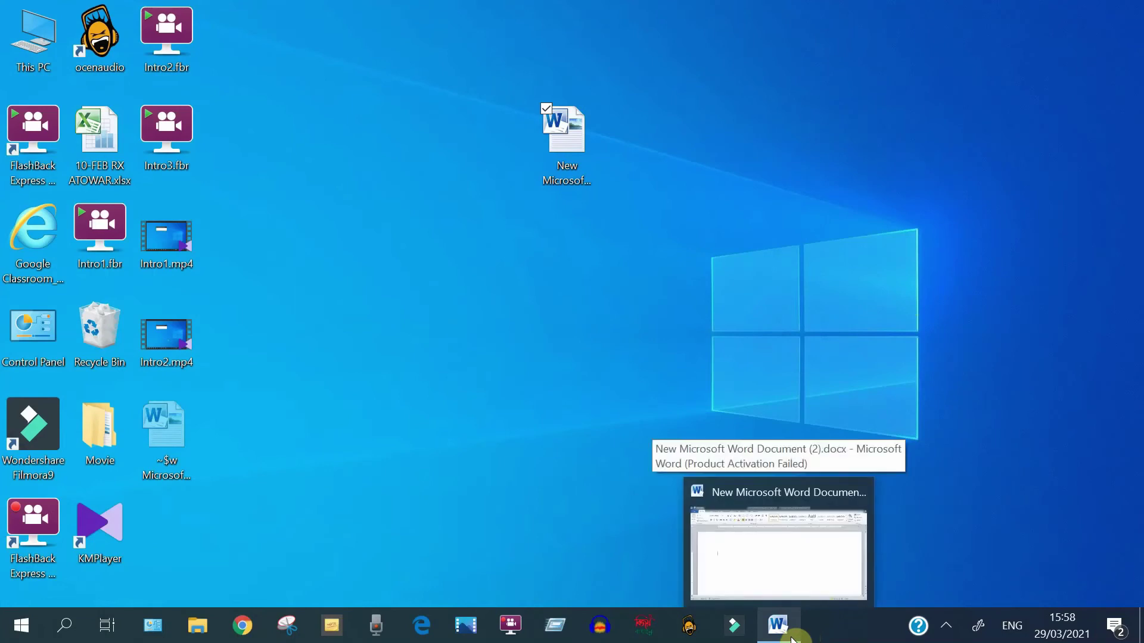
pyautogui.click(793, 638)
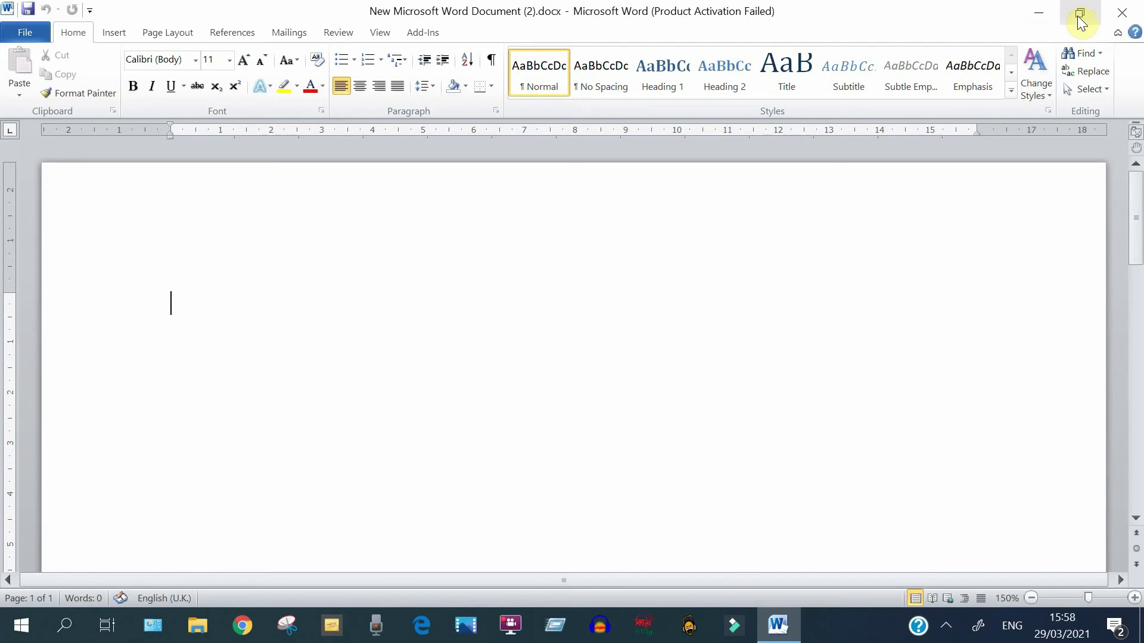
pyautogui.click(1081, 21)
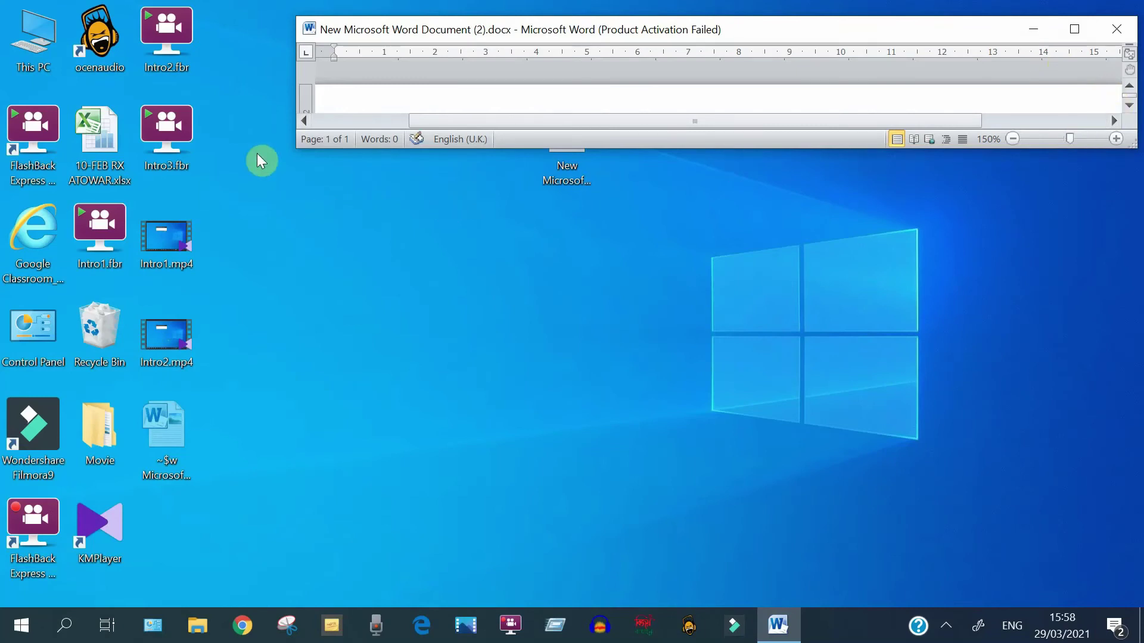
pyautogui.moveTo(296, 147)
pyautogui.mouseDown()
pyautogui.moveTo(219, 329)
pyautogui.moveTo(78, 477)
pyautogui.moveTo(136, 509)
pyautogui.mouseUp()
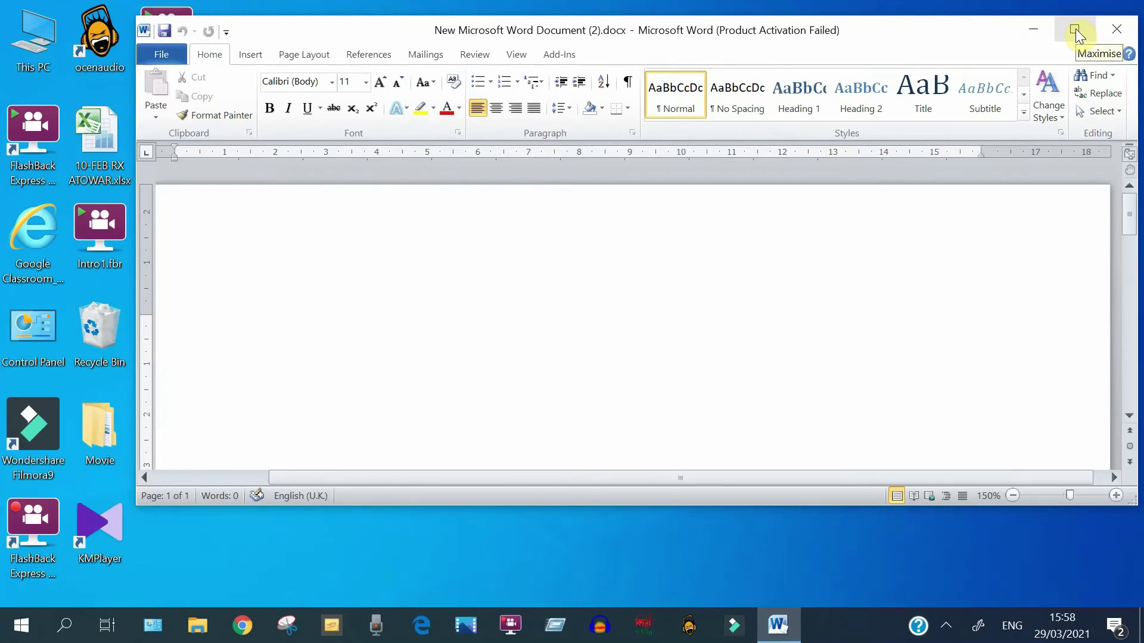
pyautogui.click(1076, 31)
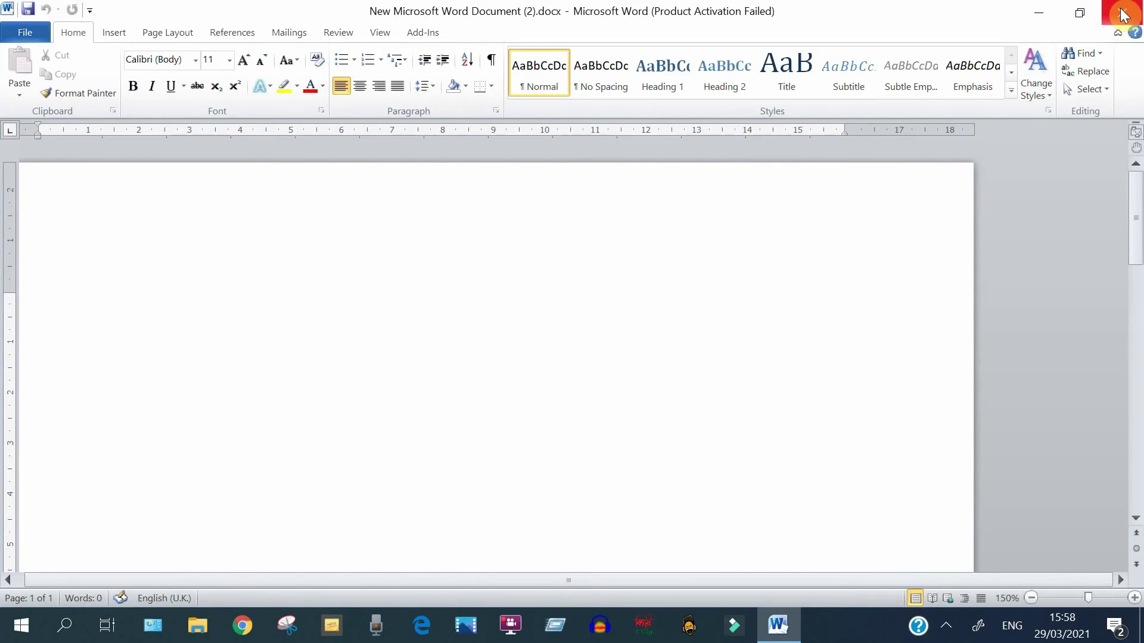
pyautogui.click(1118, 20)
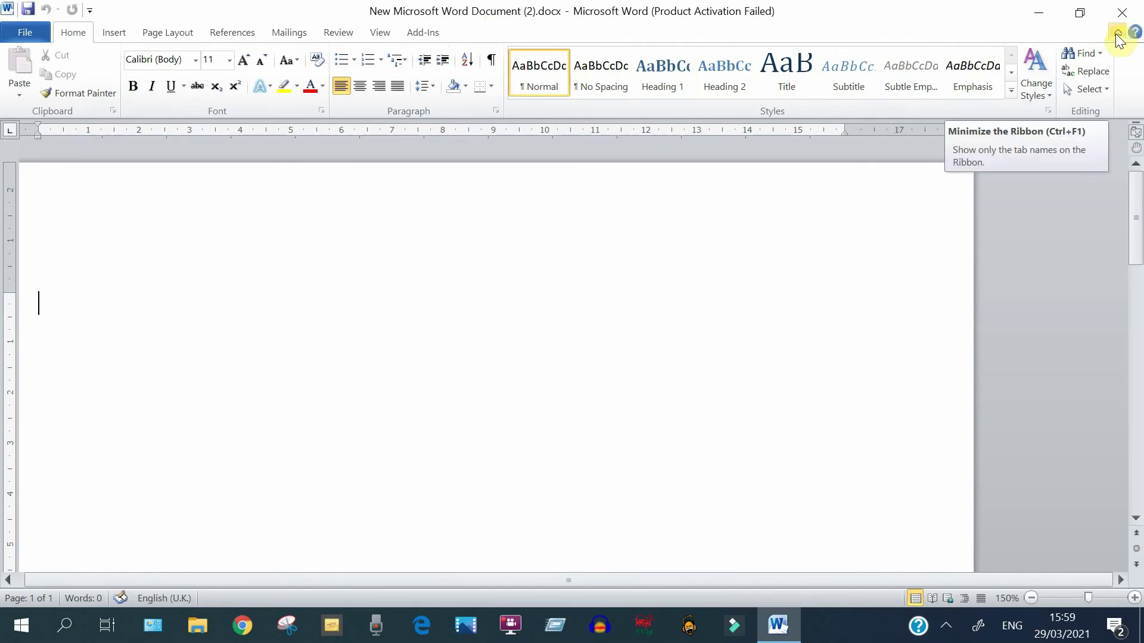
pyautogui.click(1119, 35)
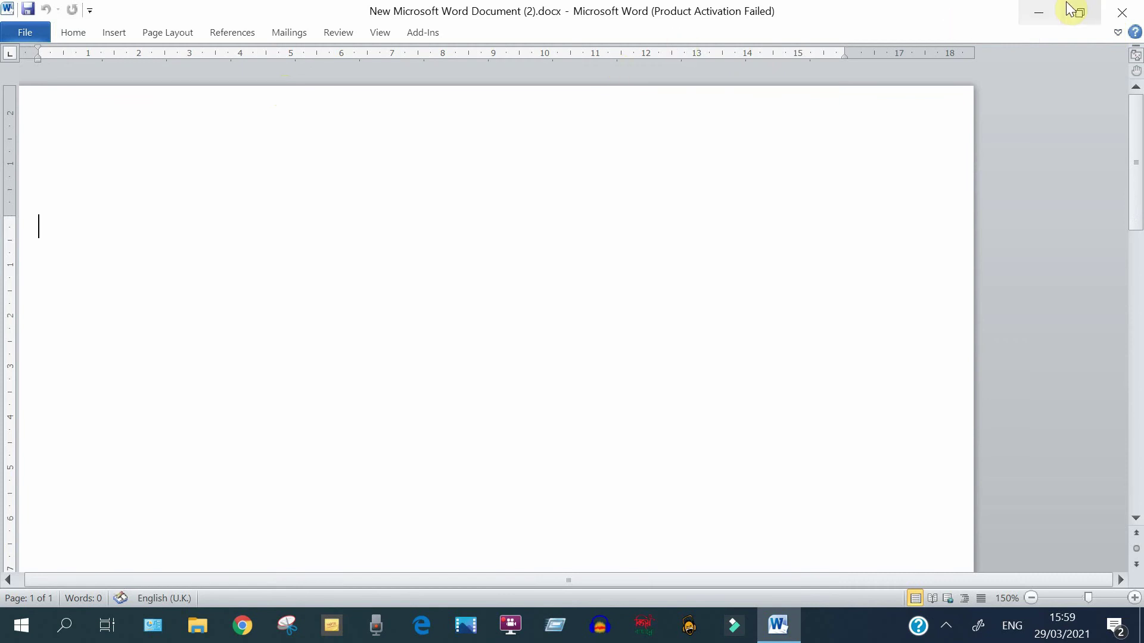
pyautogui.click(1124, 33)
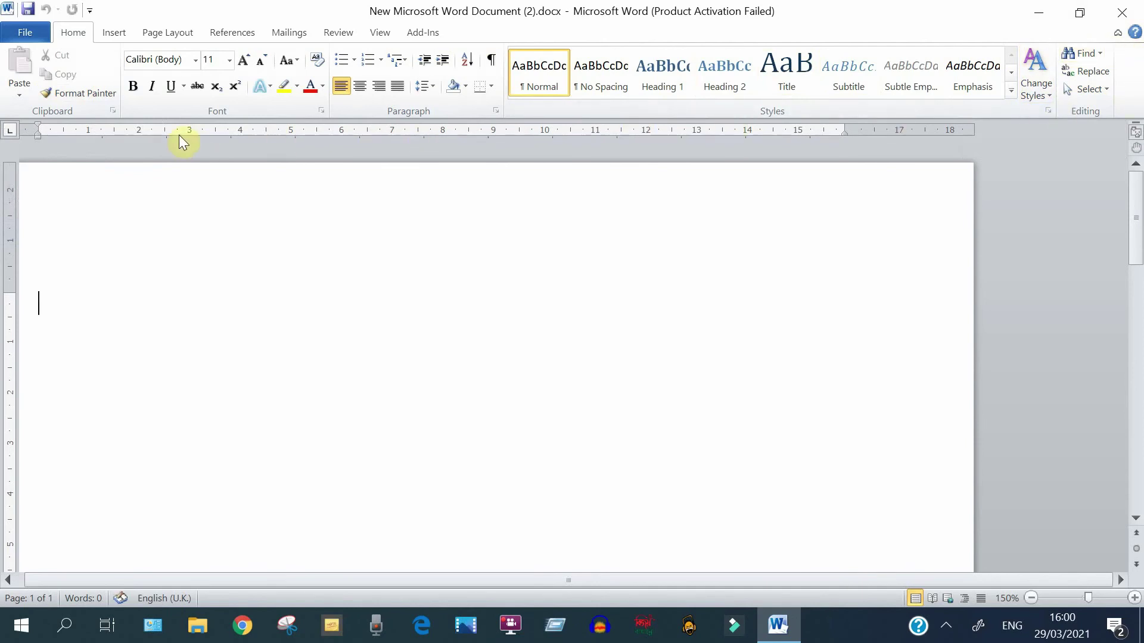
pyautogui.click(1117, 35)
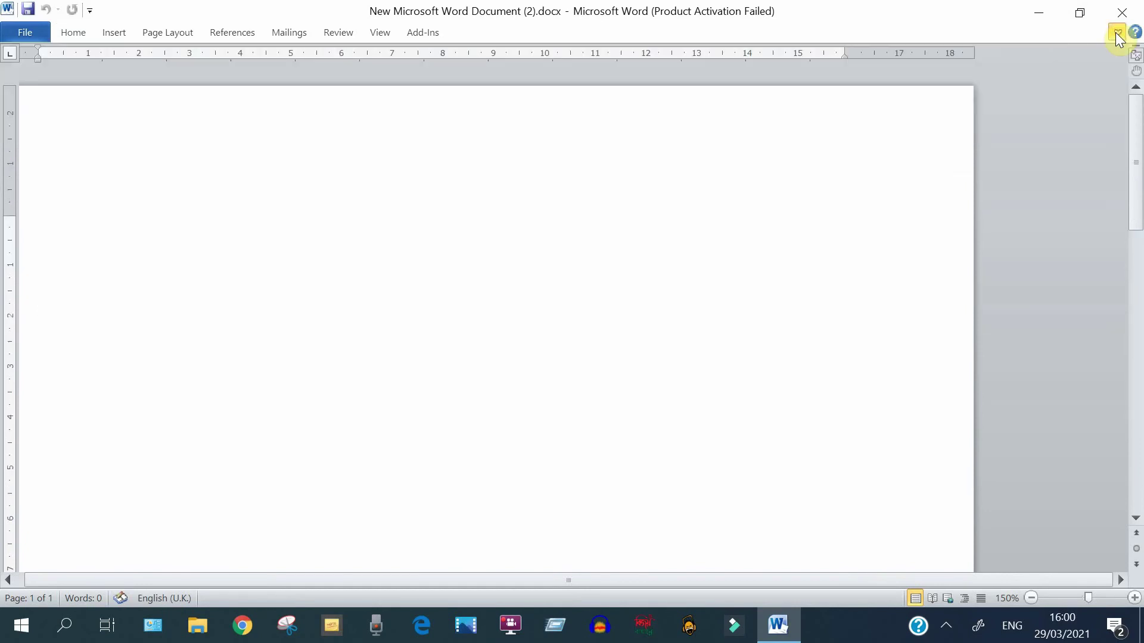
pyautogui.click(1117, 35)
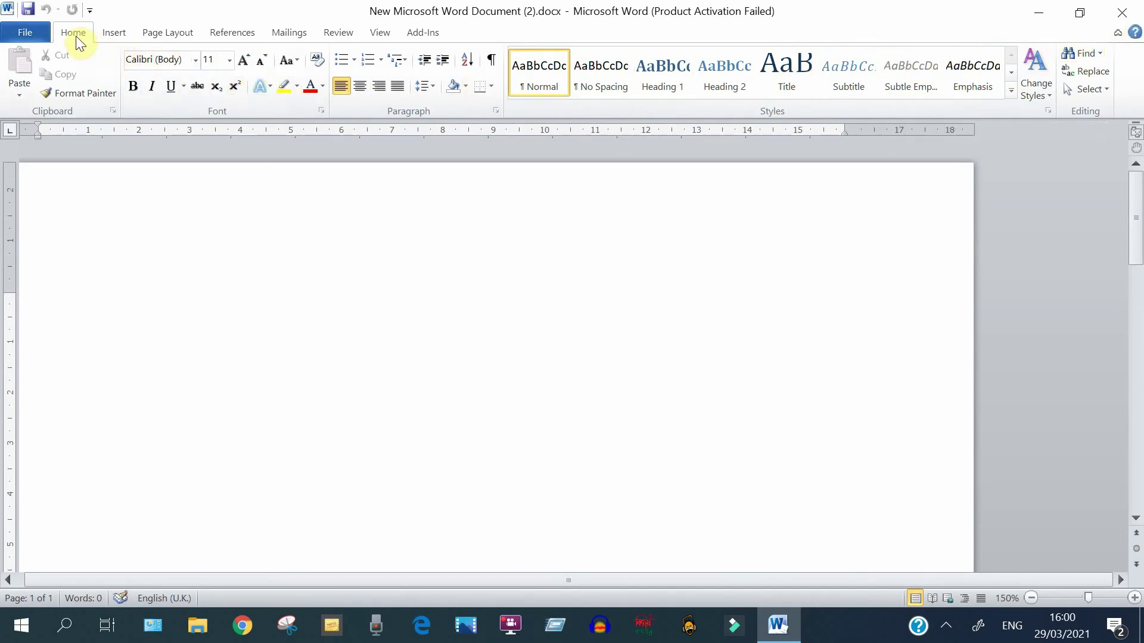
pyautogui.click(115, 33)
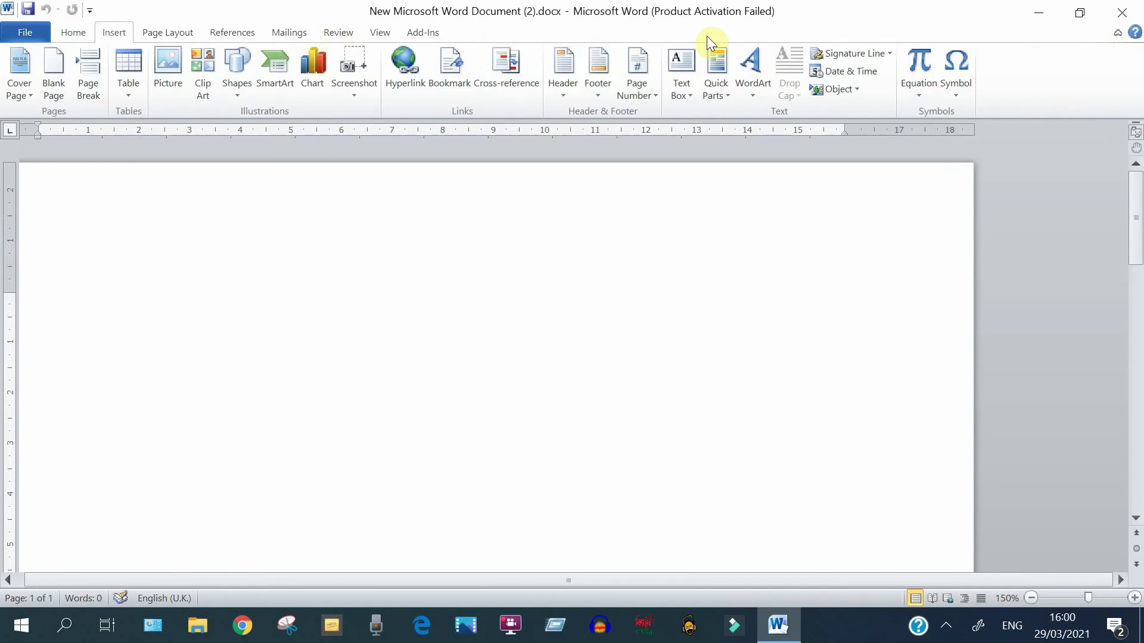
pyautogui.click(176, 36)
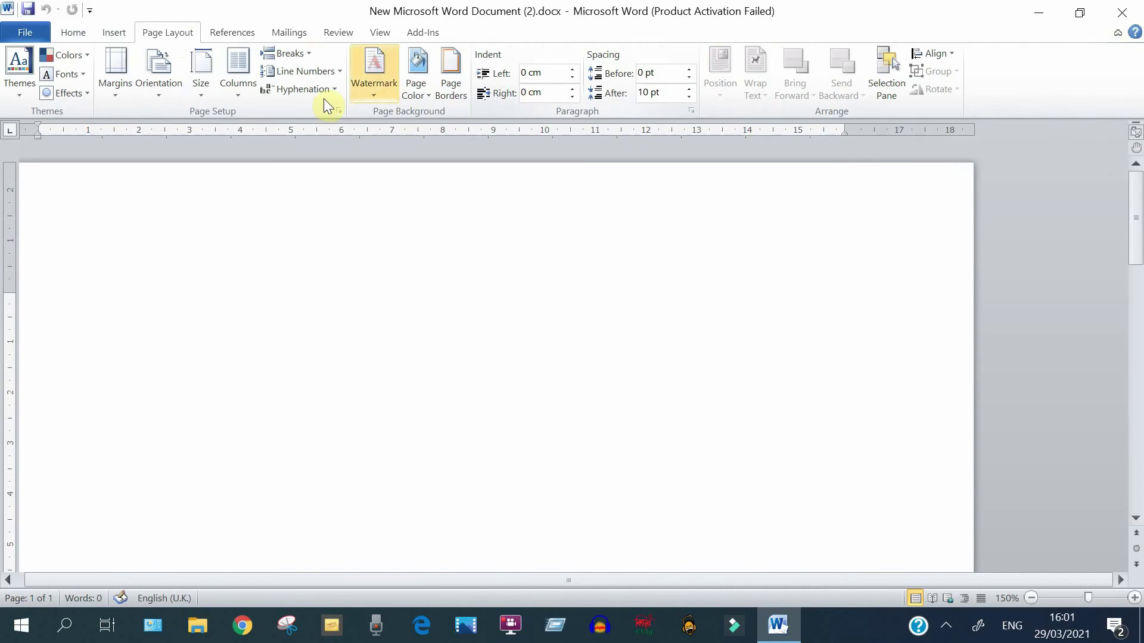
pyautogui.click(236, 38)
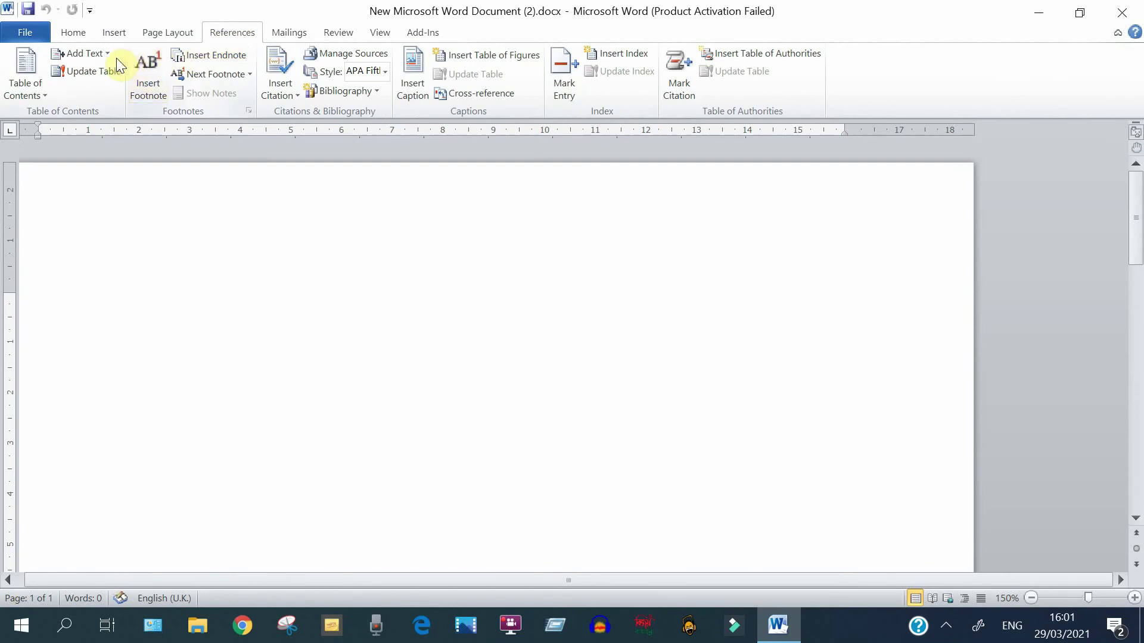
pyautogui.click(74, 34)
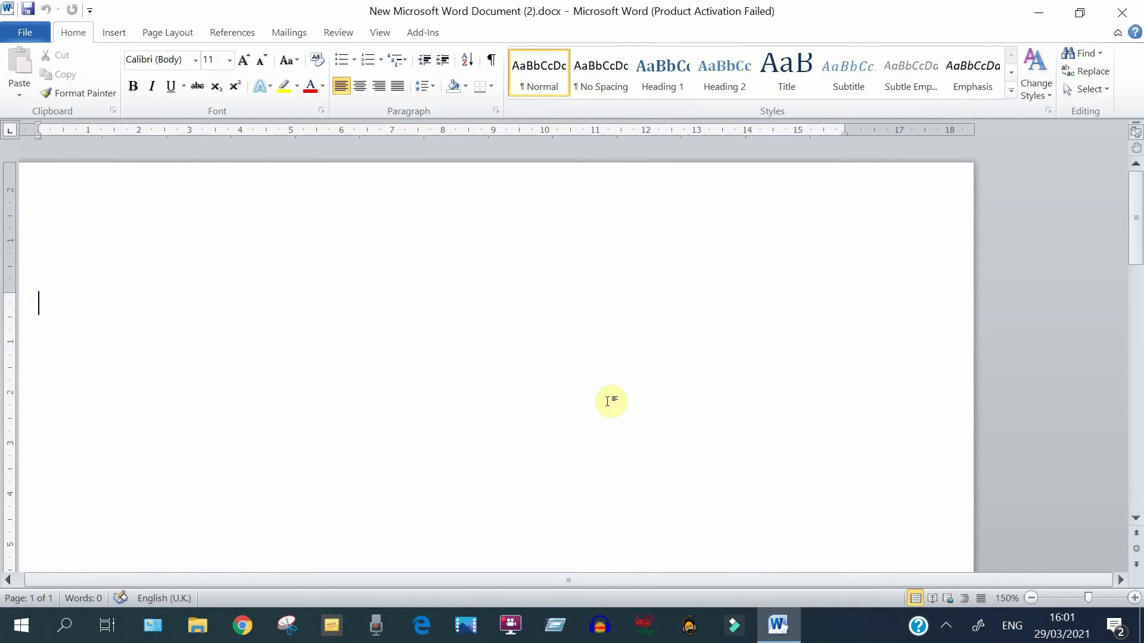
# Zoom the blank document out from 150% to 140% with Ctrl and the mouse wheel
pyautogui.scroll(-1, 608, 401)
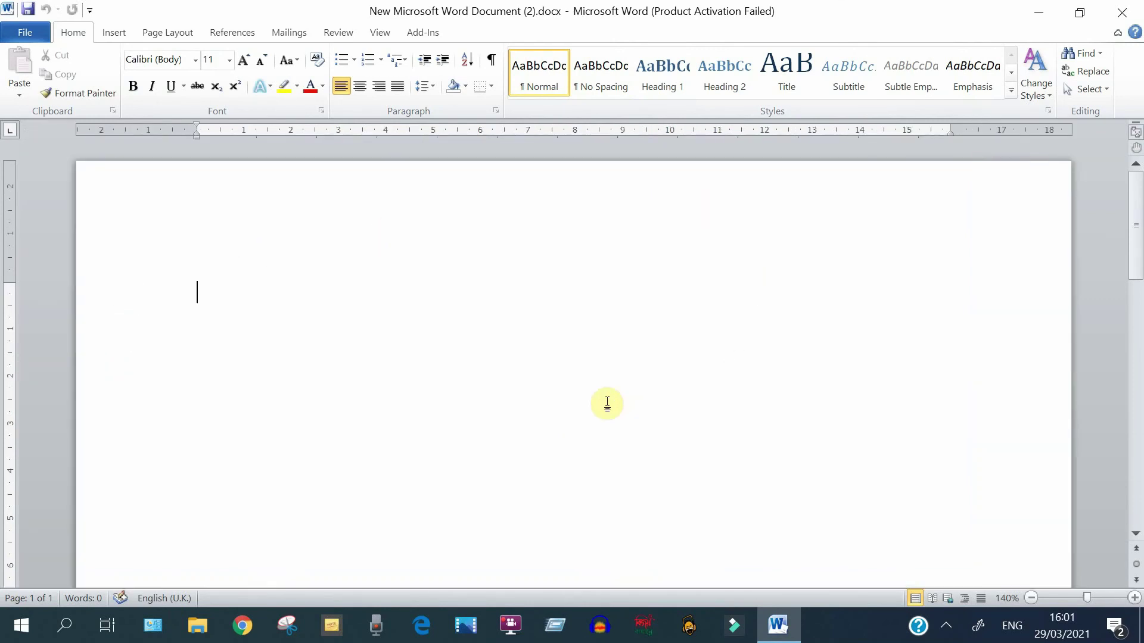